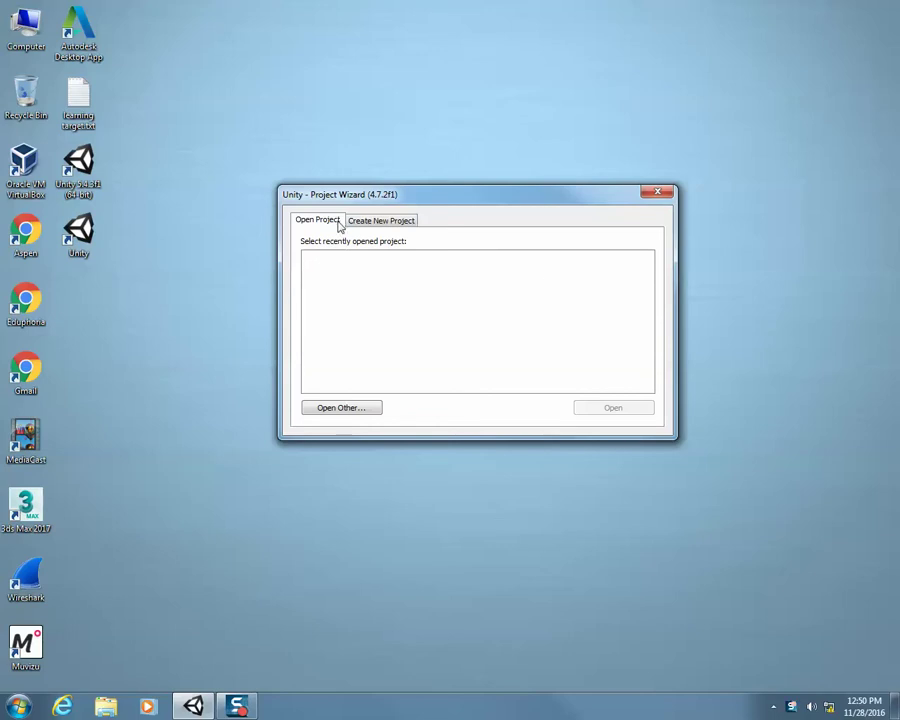
Step: Open the personal network drive (U:) in a file window placed near the upper middle of the desktop
{"action": "double_click", "coordinate": [28, 28]}
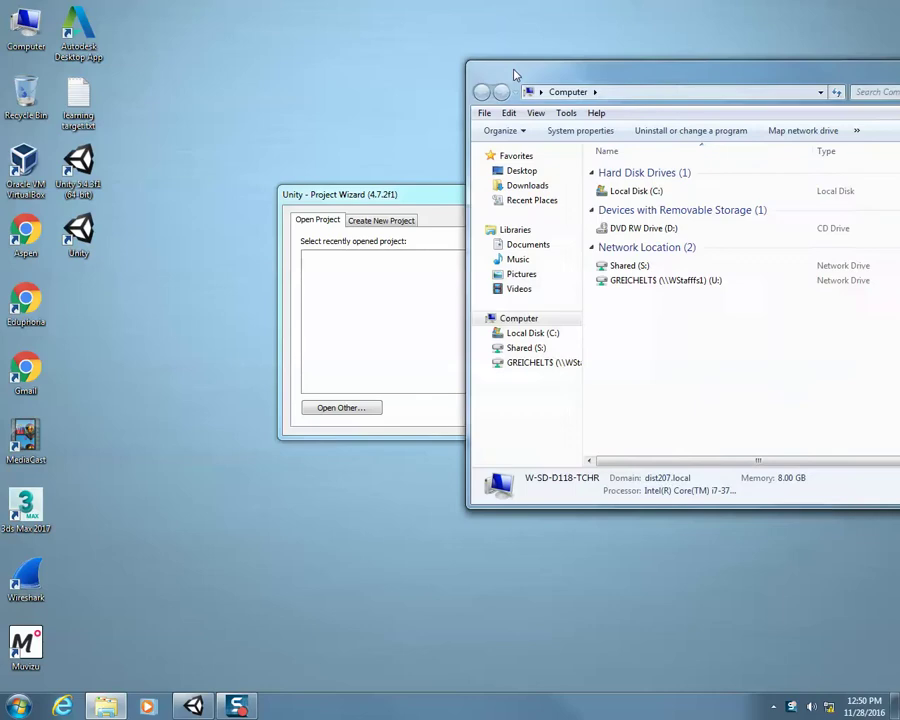
{"action": "left_click_drag", "start_coordinate": [510, 74], "coordinate": [296, 48]}
{"action": "left_click", "coordinate": [351, 338]}
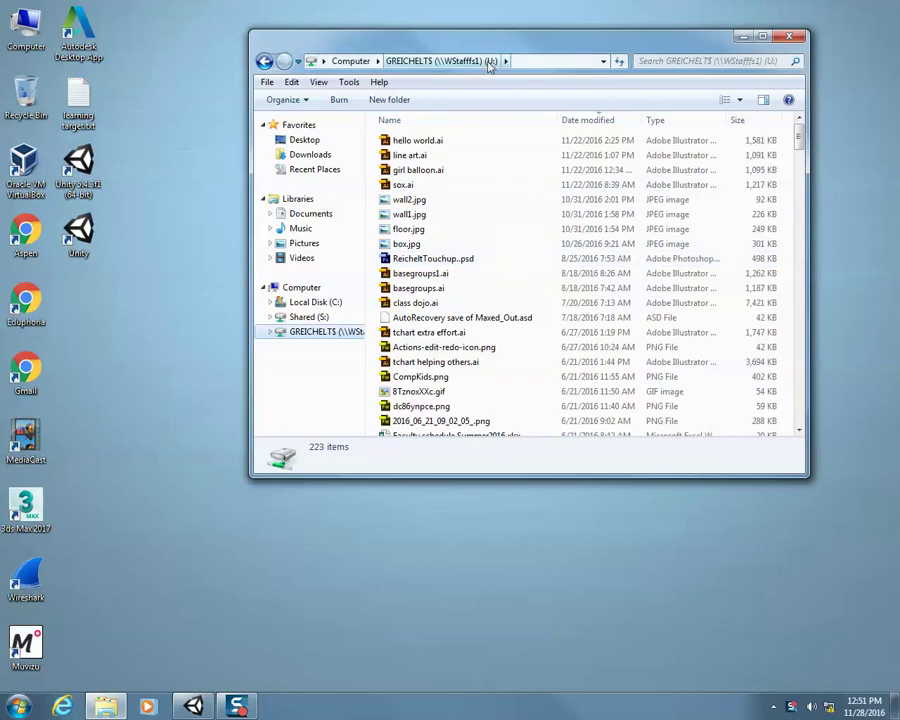
Step: Open a second file window and browse the Shared (S:) drive to MAINEWEST\STUDENTS\AAT\3d Animation
{"action": "double_click", "coordinate": [24, 22]}
{"action": "left_click_drag", "start_coordinate": [498, 76], "coordinate": [284, 215]}
{"action": "left_click", "coordinate": [130, 482]}
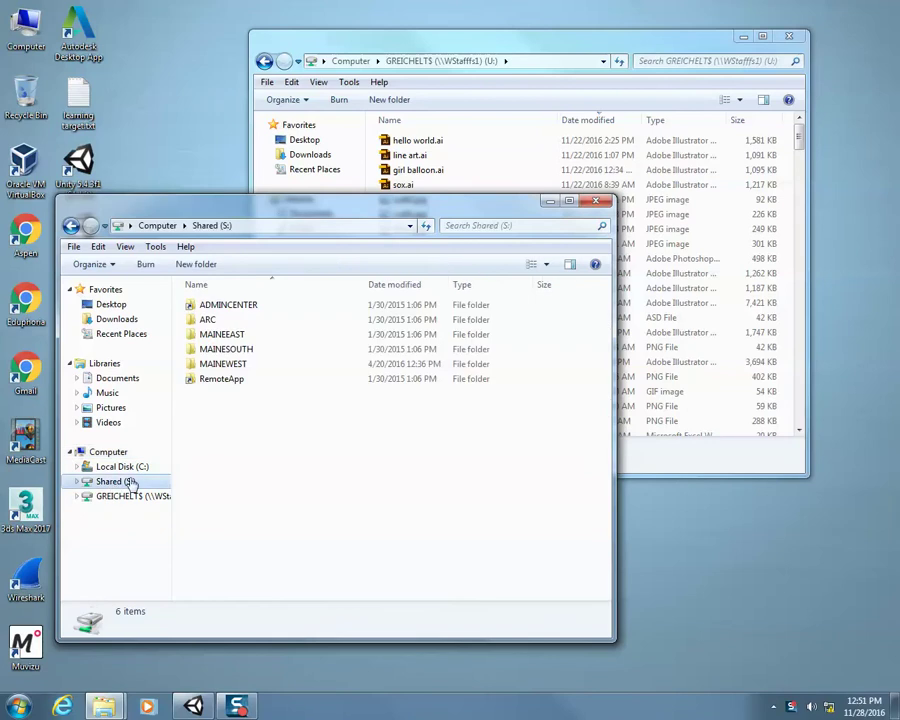
{"action": "double_click", "coordinate": [234, 367]}
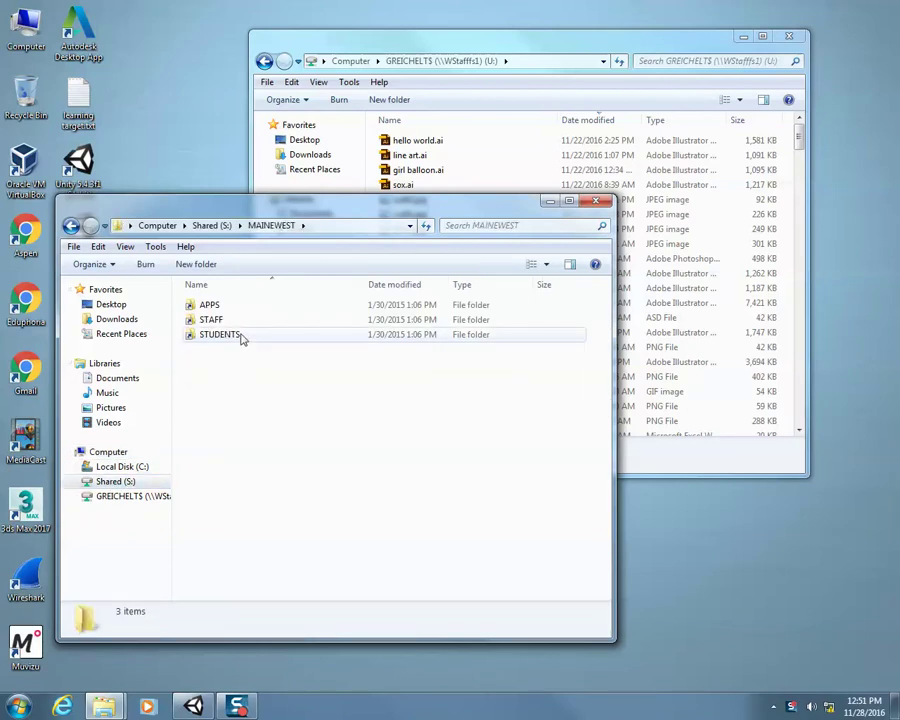
{"action": "double_click", "coordinate": [222, 334]}
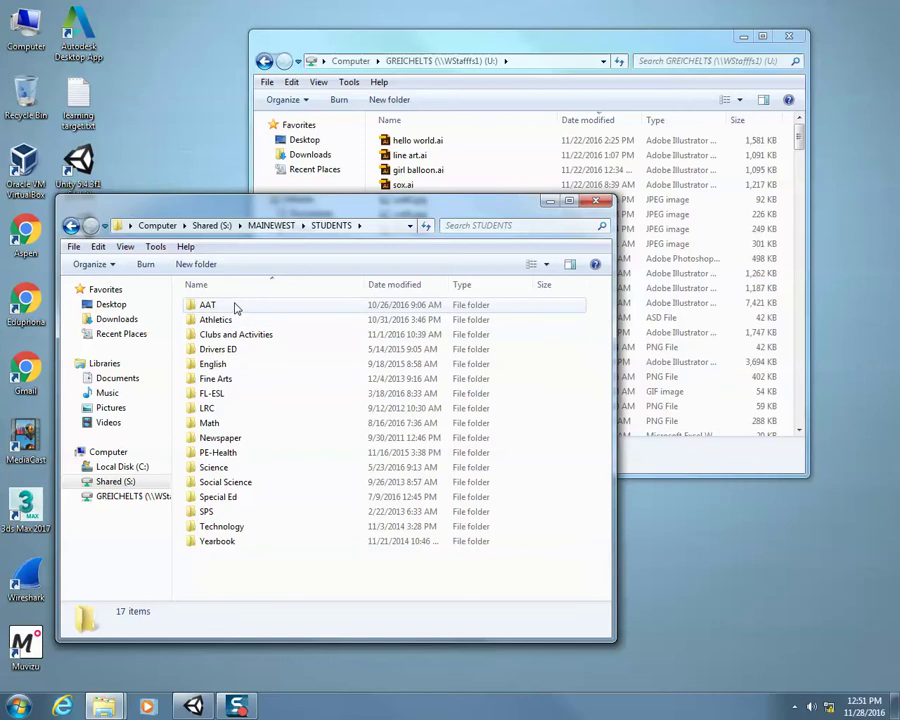
{"action": "double_click", "coordinate": [234, 308]}
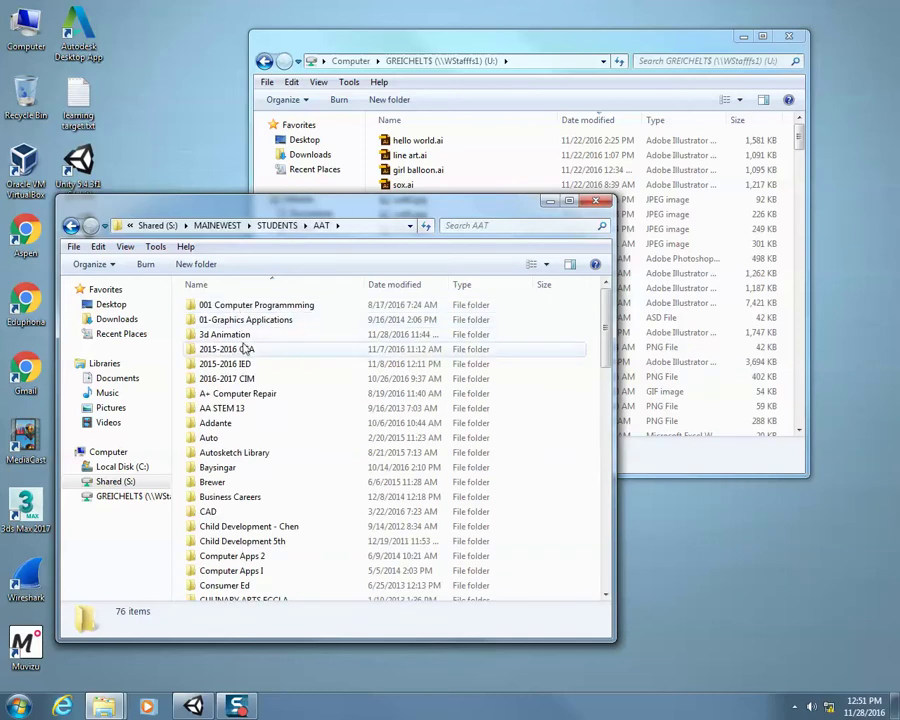
{"action": "double_click", "coordinate": [236, 335]}
Step: Check the 3d Animation folder's path and the size of the Unity Car Project folder in its properties
{"action": "left_click", "coordinate": [361, 224]}
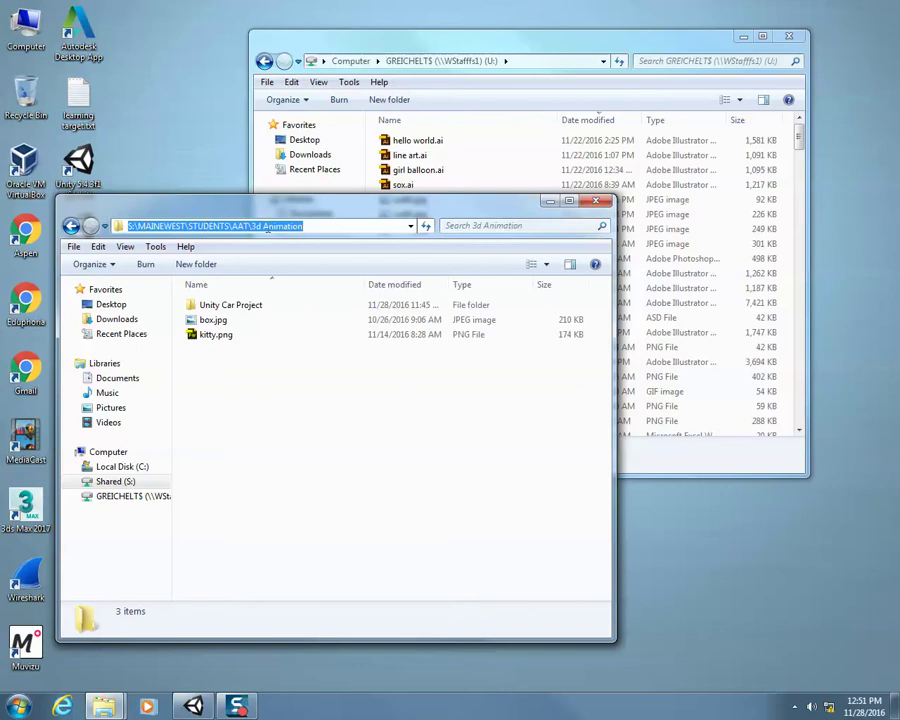
{"action": "mouse_move", "coordinate": [271, 215]}
{"action": "left_mouse_down"}
{"action": "mouse_move", "coordinate": [275, 252]}
{"action": "mouse_move", "coordinate": [284, 231]}
{"action": "left_mouse_up"}
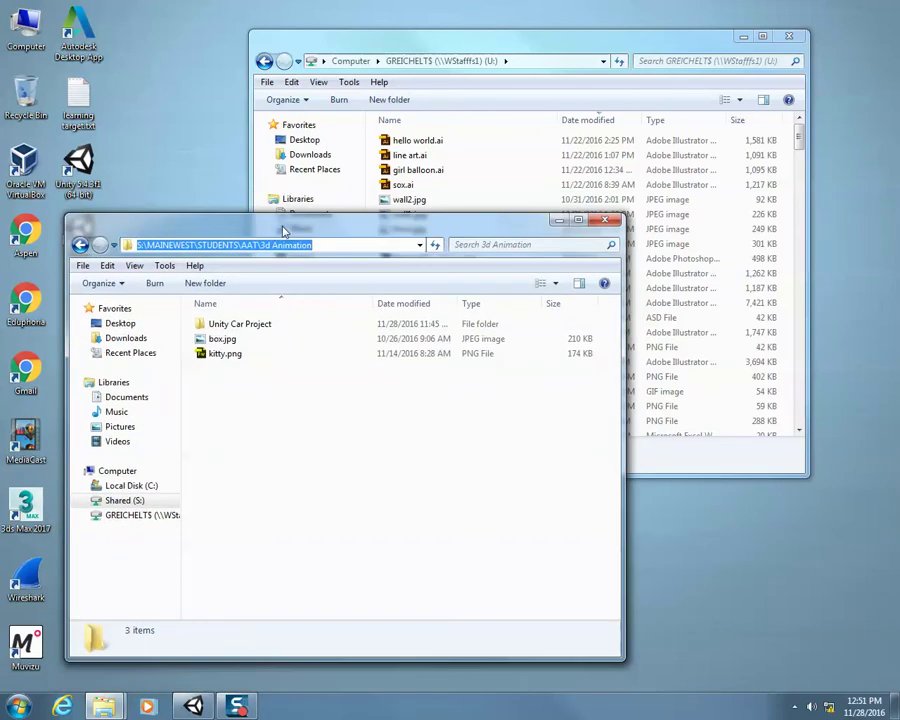
{"action": "left_click", "coordinate": [250, 325]}
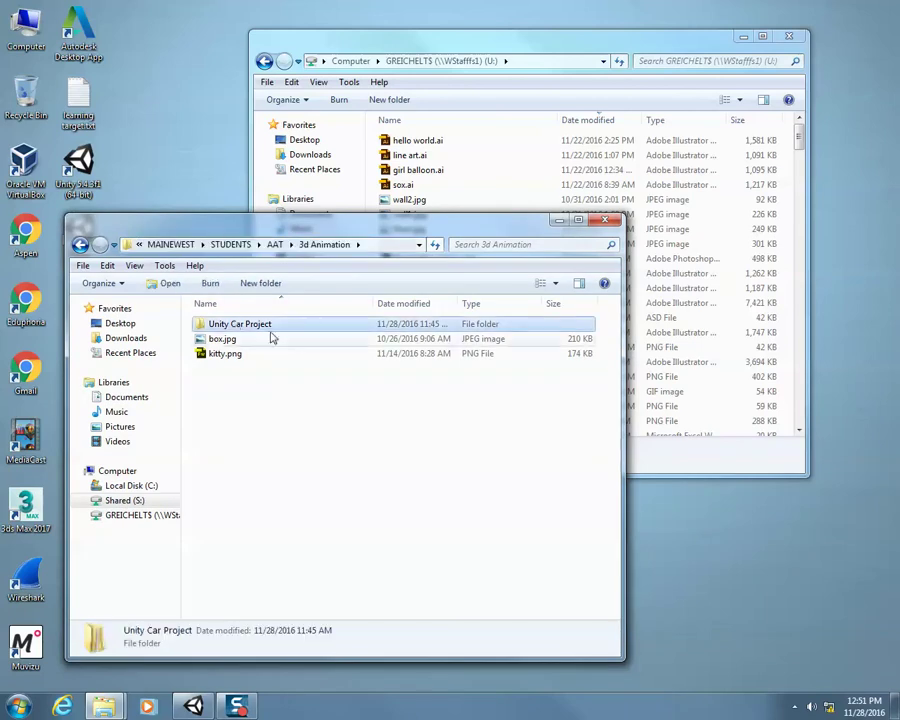
{"action": "left_click", "coordinate": [415, 48]}
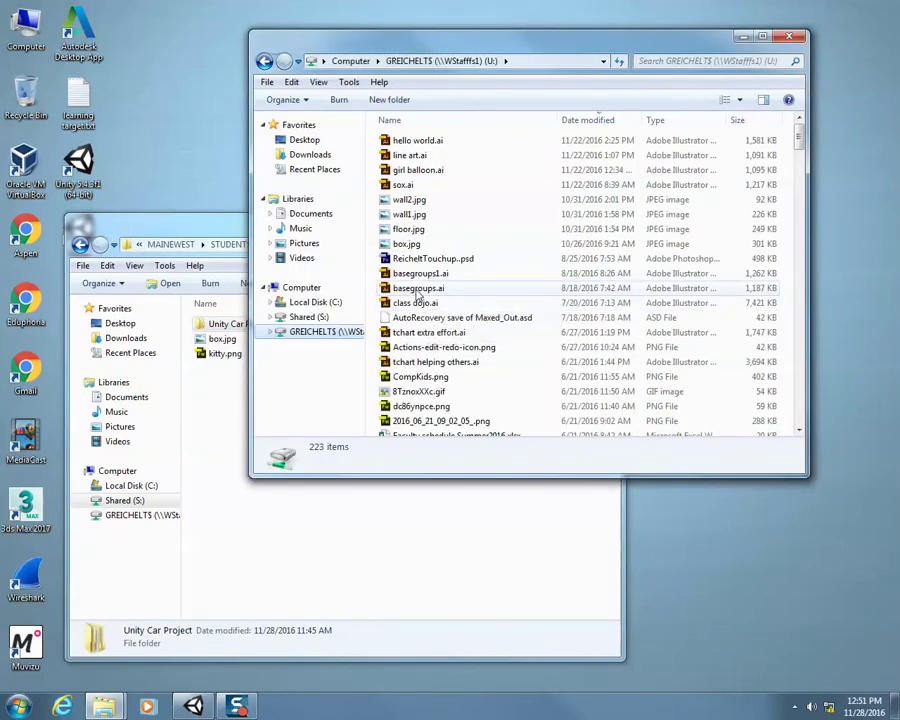
{"action": "left_click", "coordinate": [155, 243]}
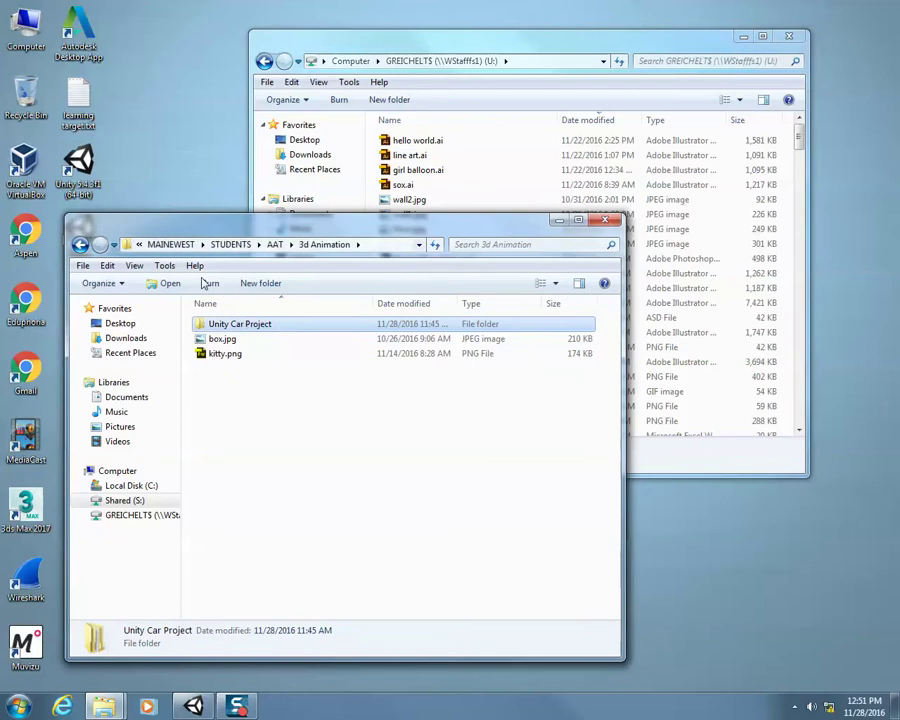
{"action": "right_click", "coordinate": [312, 324]}
{"action": "left_click", "coordinate": [352, 614]}
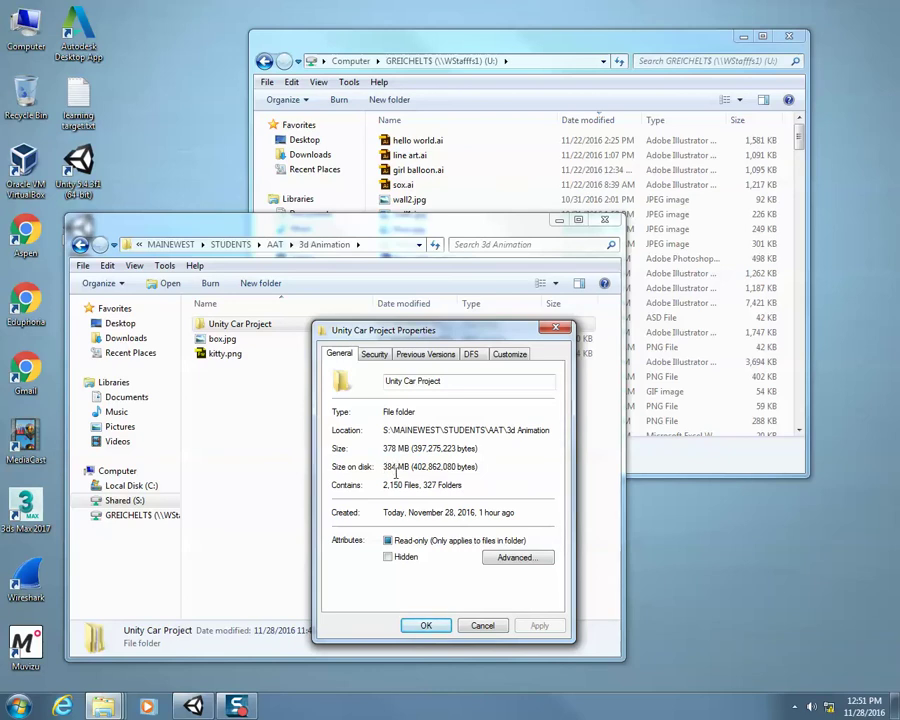
Step: Bring the U: drive window to the front and select all of its files and folders
{"action": "left_click", "coordinate": [335, 42]}
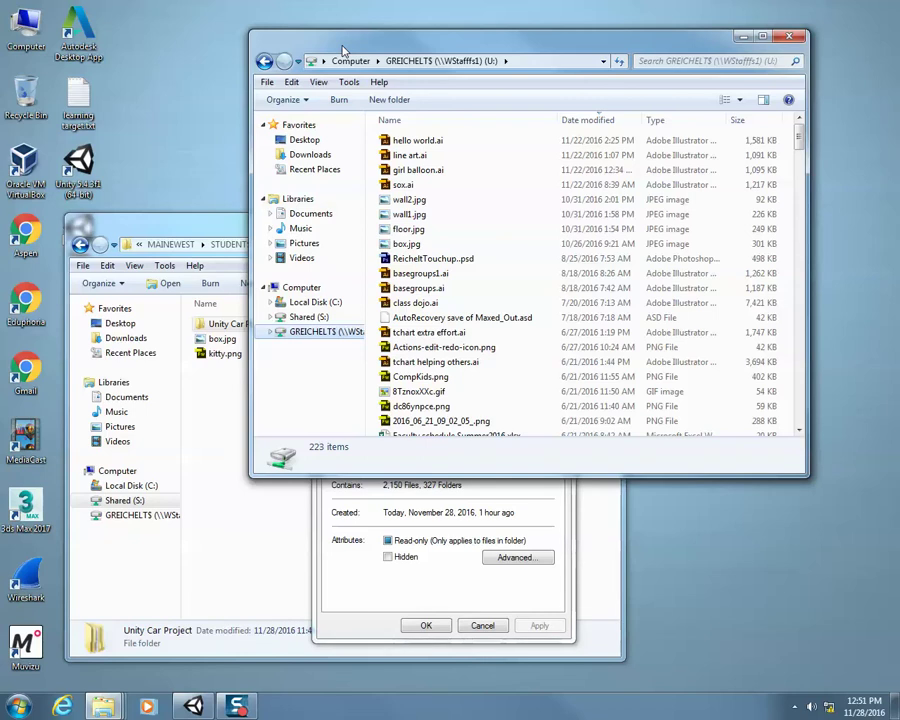
{"action": "left_click_drag", "start_coordinate": [360, 48], "coordinate": [342, 45]}
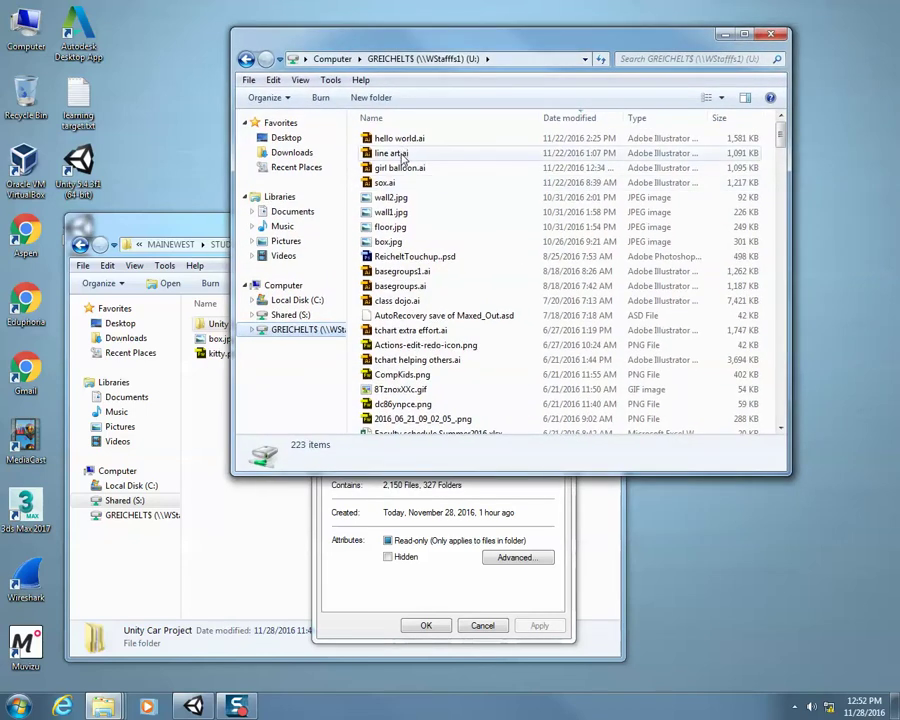
{"action": "key", "text": "ctrl+a"}
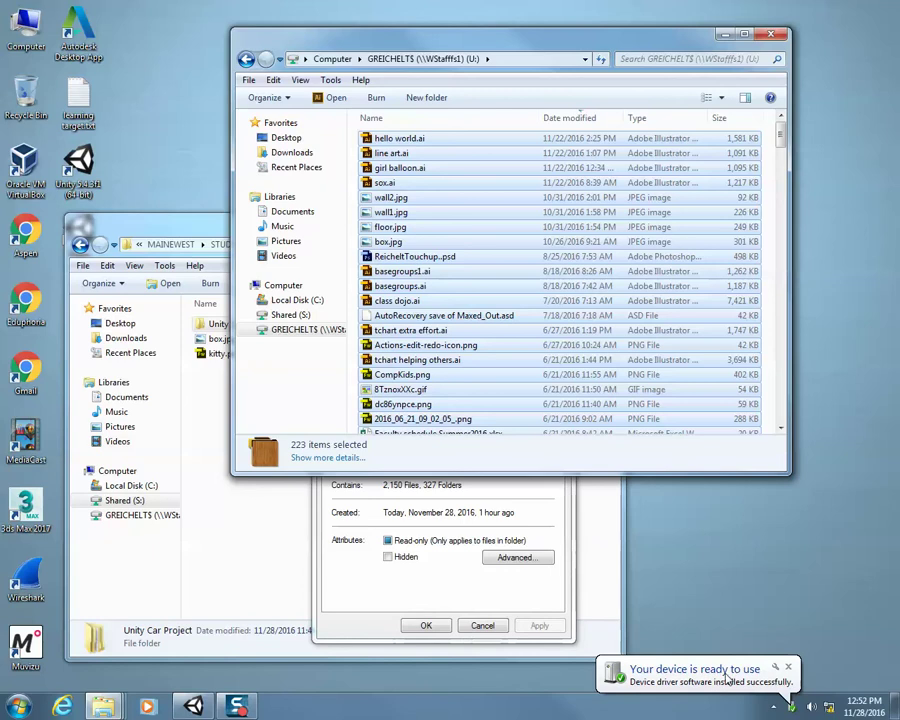
Step: Open Removable Disk (J:) in a new file window and place it in front of the other windows
{"action": "left_click", "coordinate": [184, 130]}
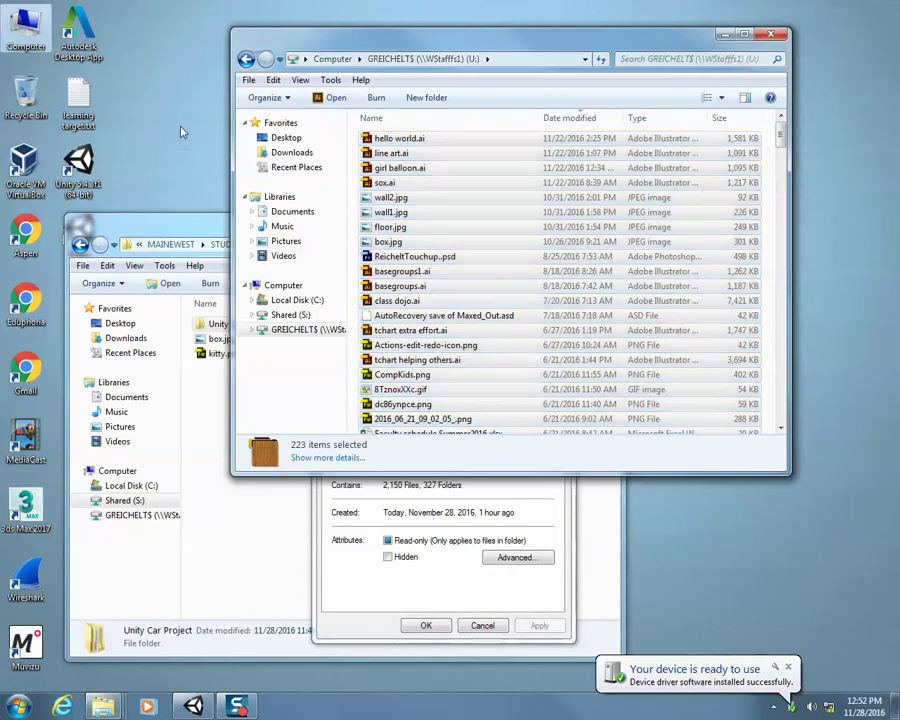
{"action": "left_click", "coordinate": [18, 706]}
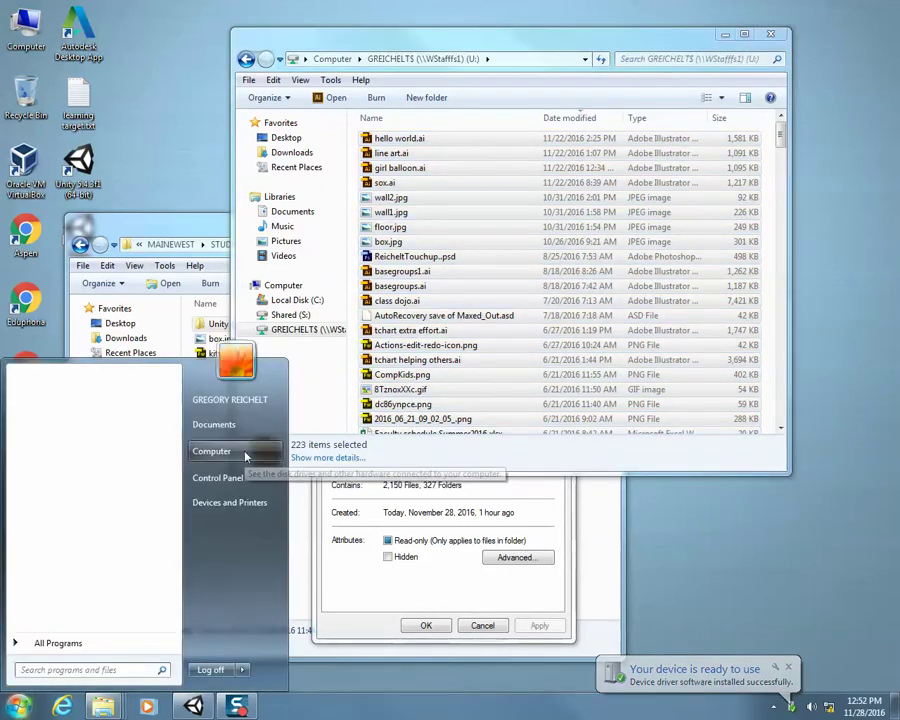
{"action": "left_click", "coordinate": [245, 456]}
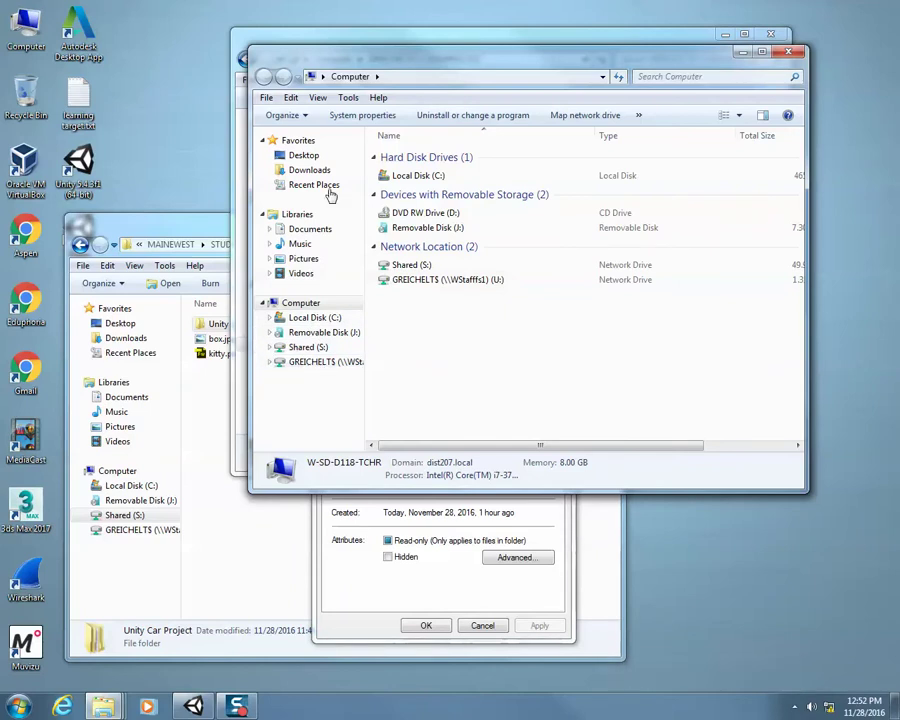
{"action": "double_click", "coordinate": [428, 228]}
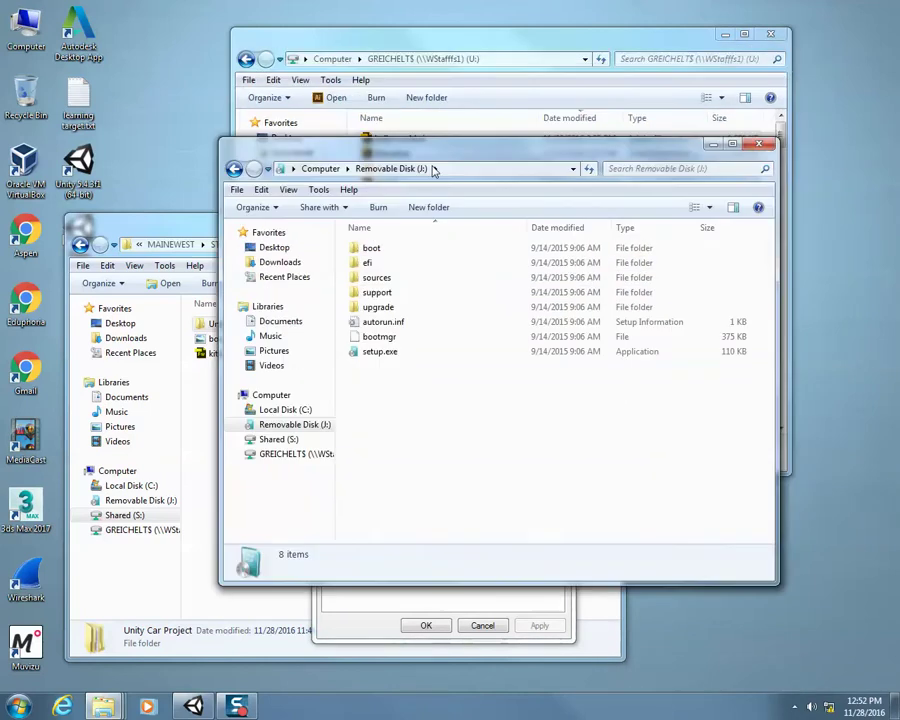
{"action": "left_click_drag", "start_coordinate": [433, 172], "coordinate": [357, 190]}
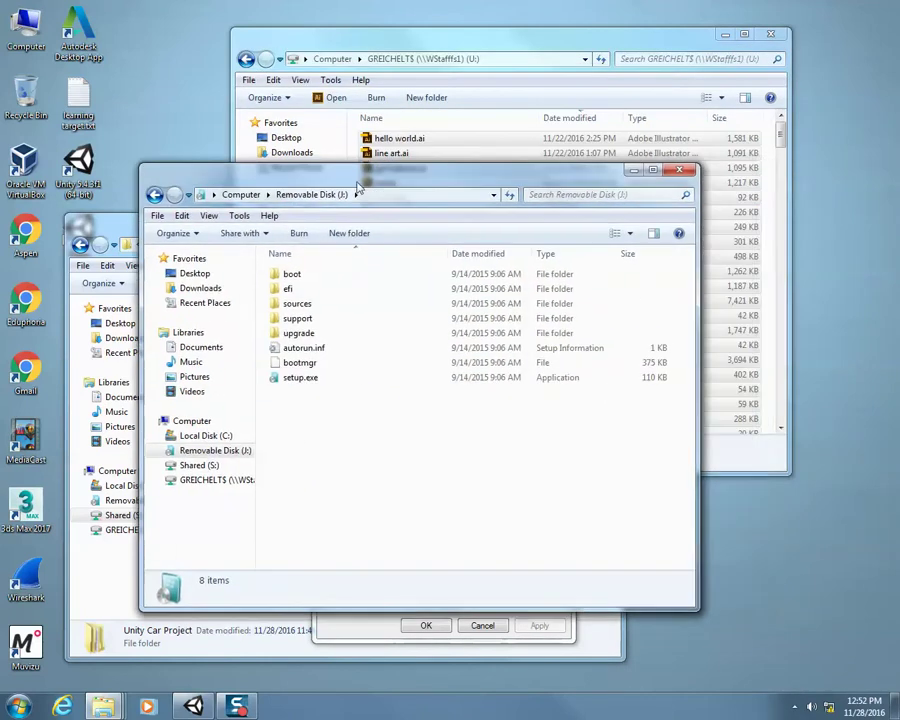
Step: Delete all files and folders from Removable Disk (J:)
{"action": "key", "text": "ctrl+a"}
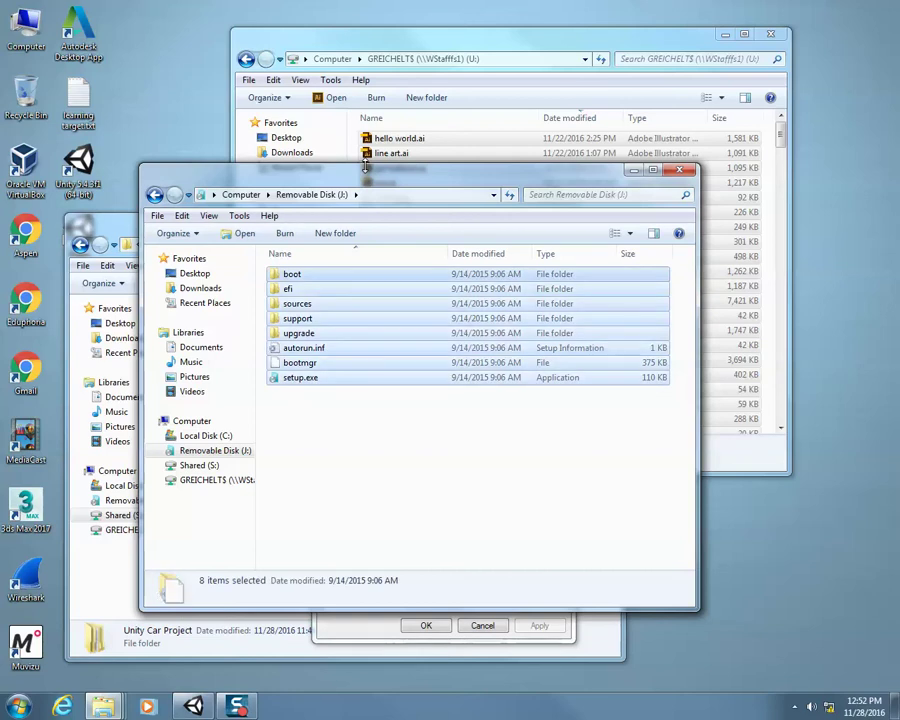
{"action": "key", "text": "Delete"}
{"action": "key", "text": "Return"}
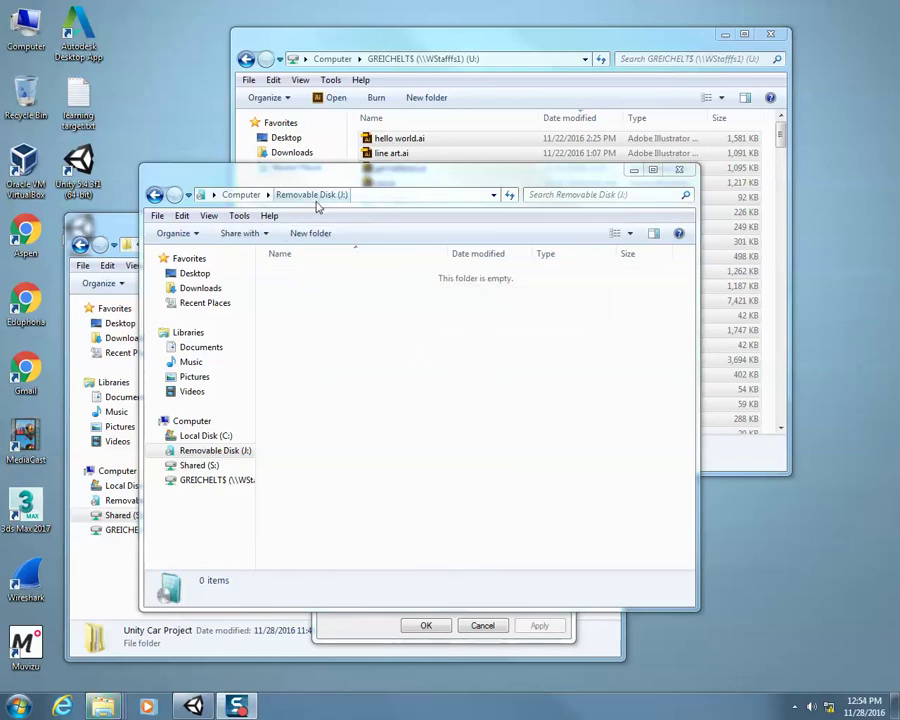
Step: Copy all files and folders from the U: drive to Removable Disk (J:)
{"action": "left_click", "coordinate": [474, 62]}
{"action": "key", "text": "ctrl+a"}
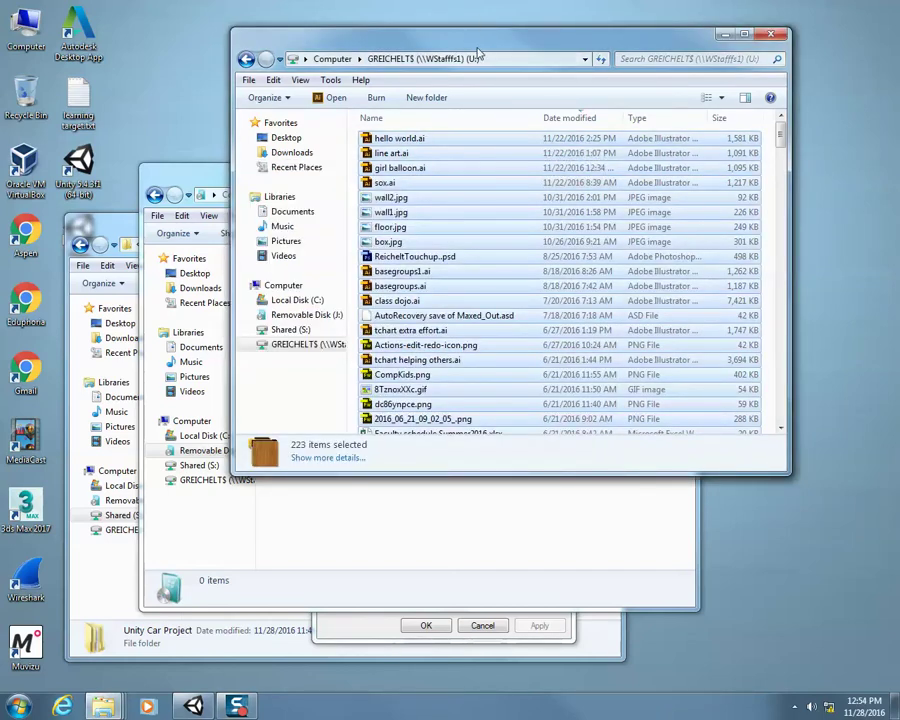
{"action": "left_click_drag", "start_coordinate": [478, 55], "coordinate": [722, 43]}
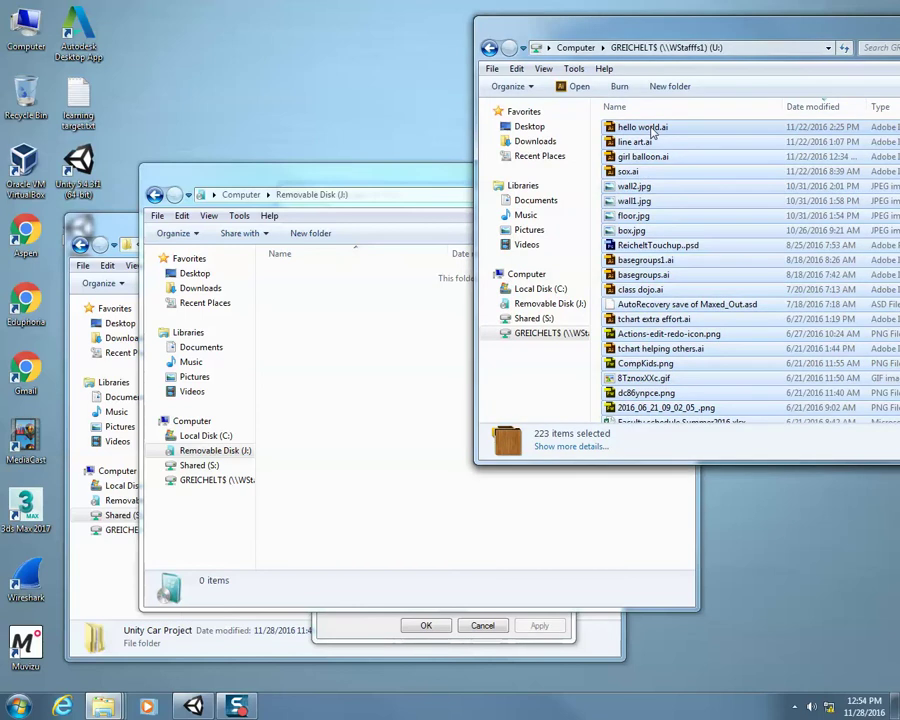
{"action": "left_click_drag", "start_coordinate": [652, 133], "coordinate": [352, 341]}
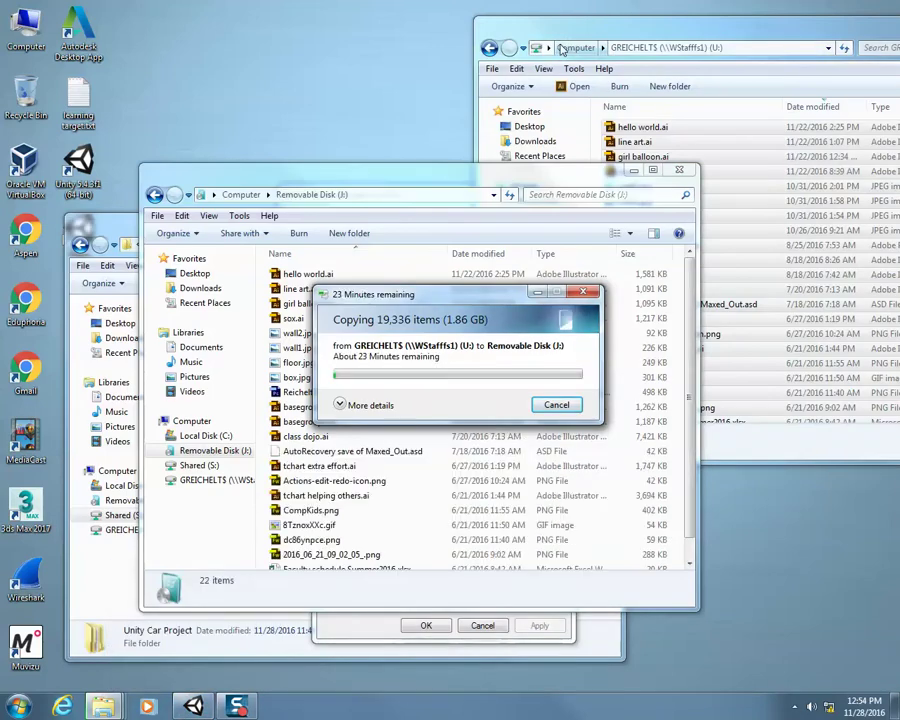
Step: Switch to Chrome, open drive.google.com in a new tab and check which account is signed in
{"action": "left_click", "coordinate": [34, 378]}
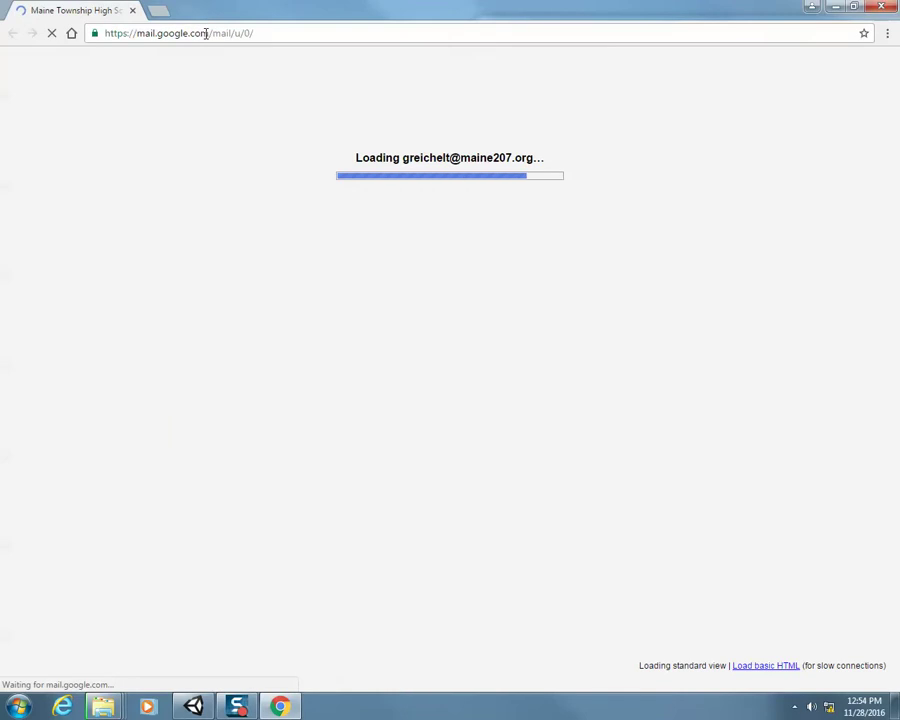
{"action": "left_click", "coordinate": [207, 34]}
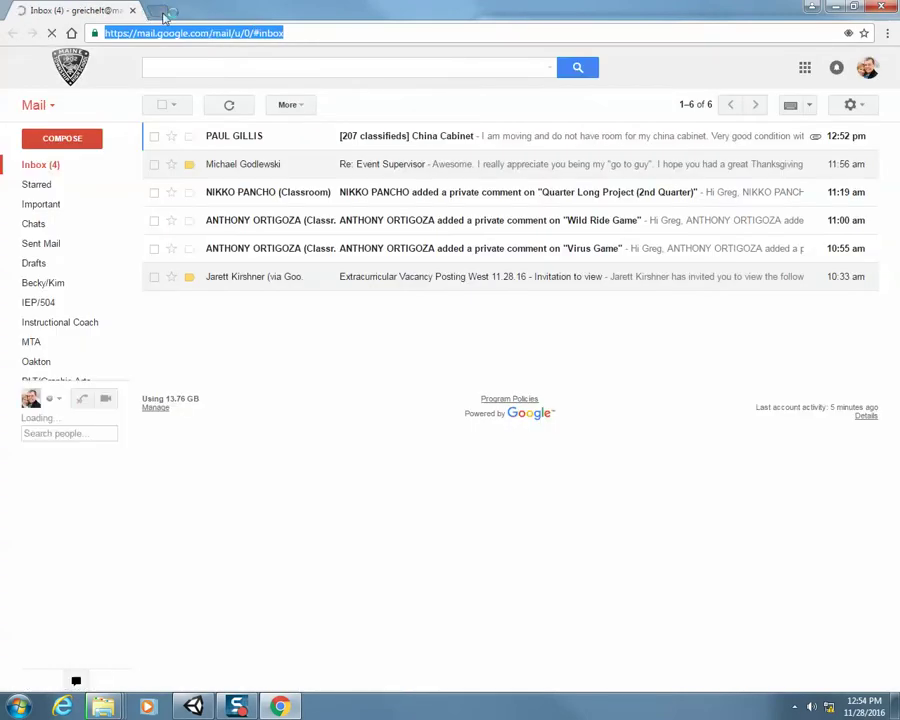
{"action": "left_click", "coordinate": [160, 12]}
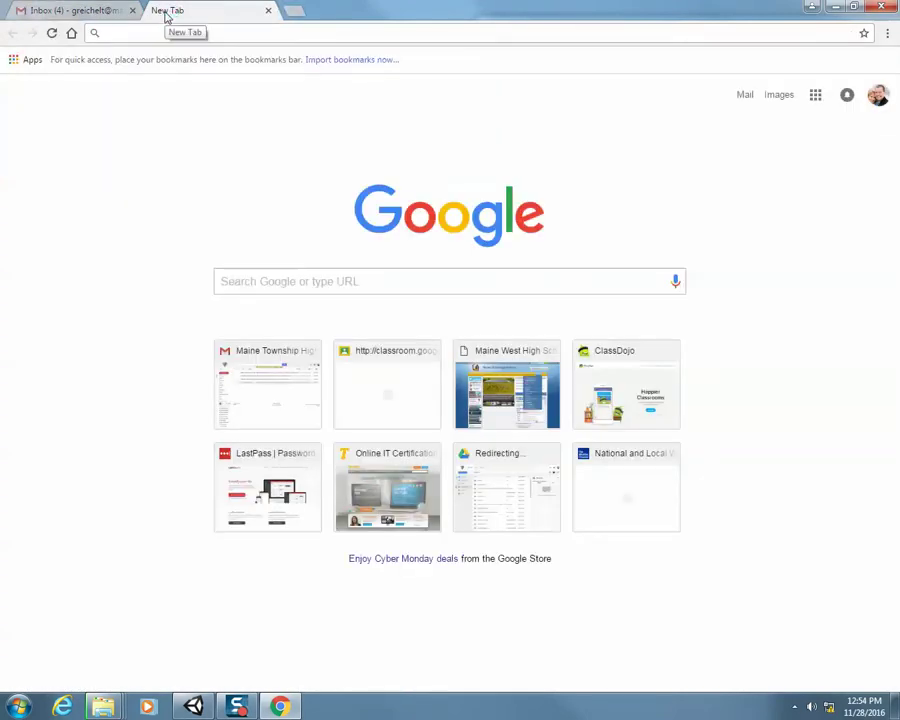
{"action": "type", "text": "drive.google.com"}
{"action": "key", "text": "Return"}
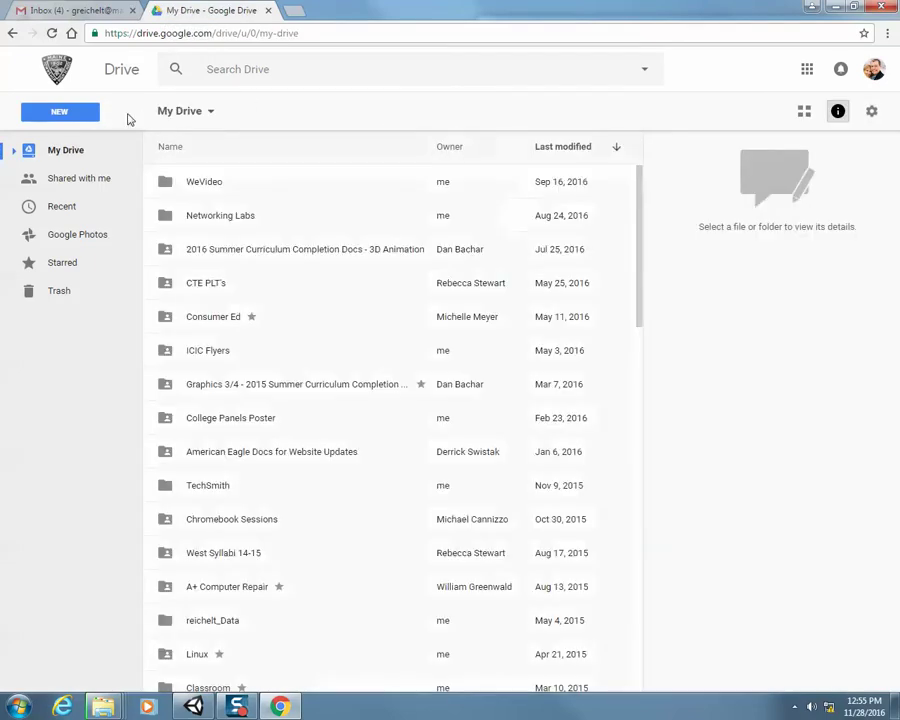
{"action": "left_click", "coordinate": [873, 70]}
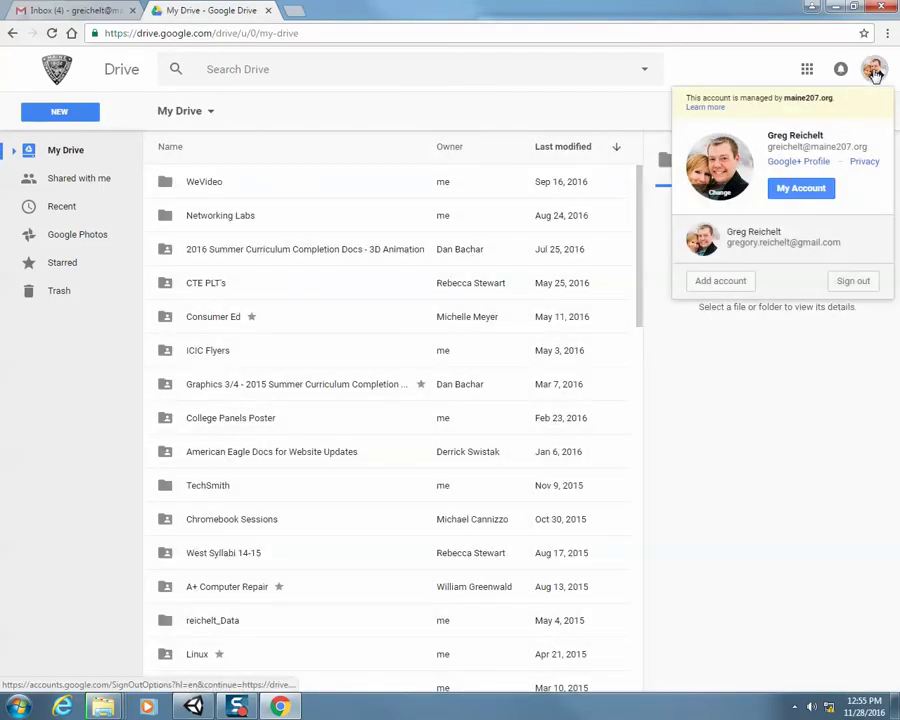
{"action": "left_click", "coordinate": [518, 66]}
Step: Create a folder named U Drive in My Drive and open it
{"action": "left_click", "coordinate": [72, 115]}
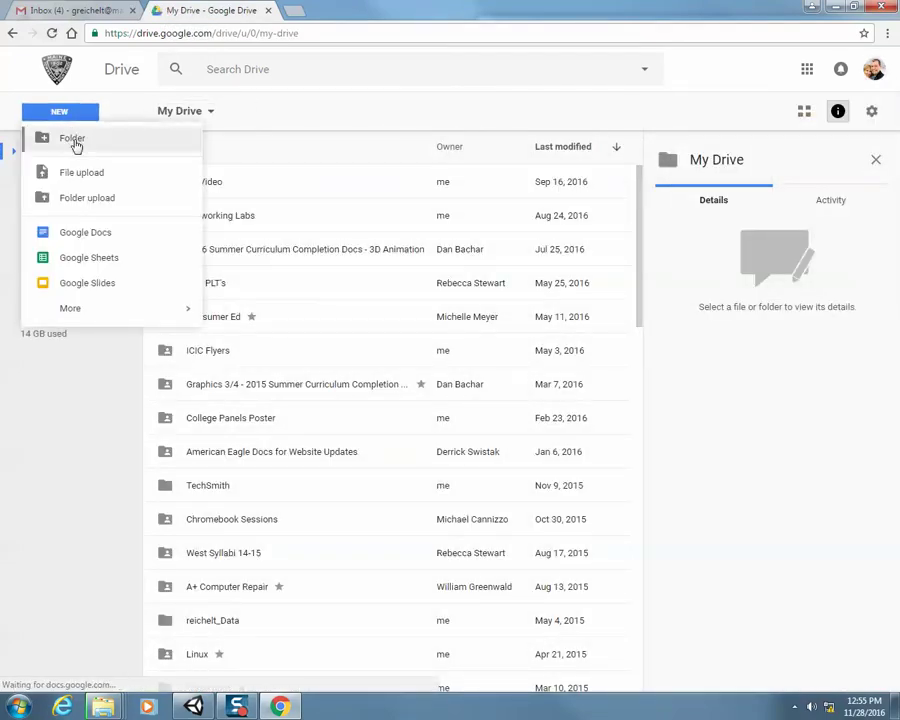
{"action": "left_click", "coordinate": [73, 140]}
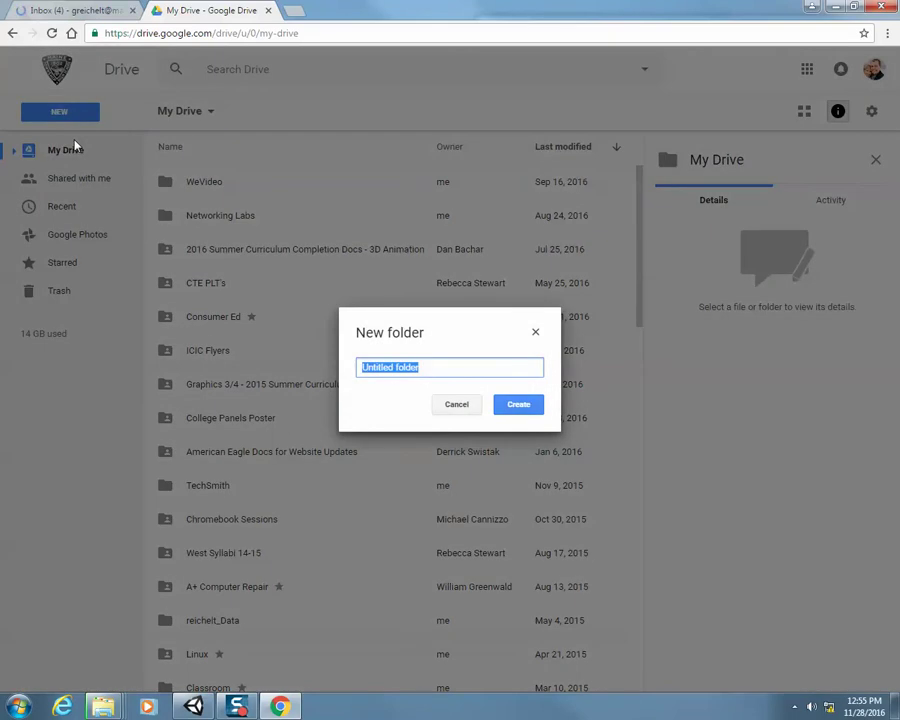
{"action": "type", "text": "U Drive"}
{"action": "key", "text": "Return"}
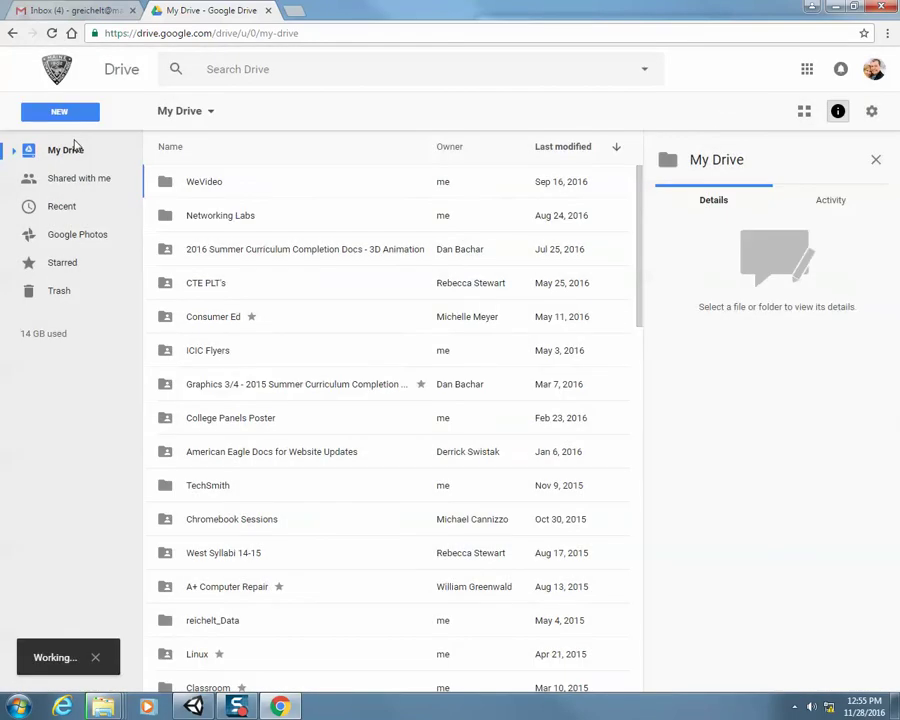
{"action": "double_click", "coordinate": [321, 191]}
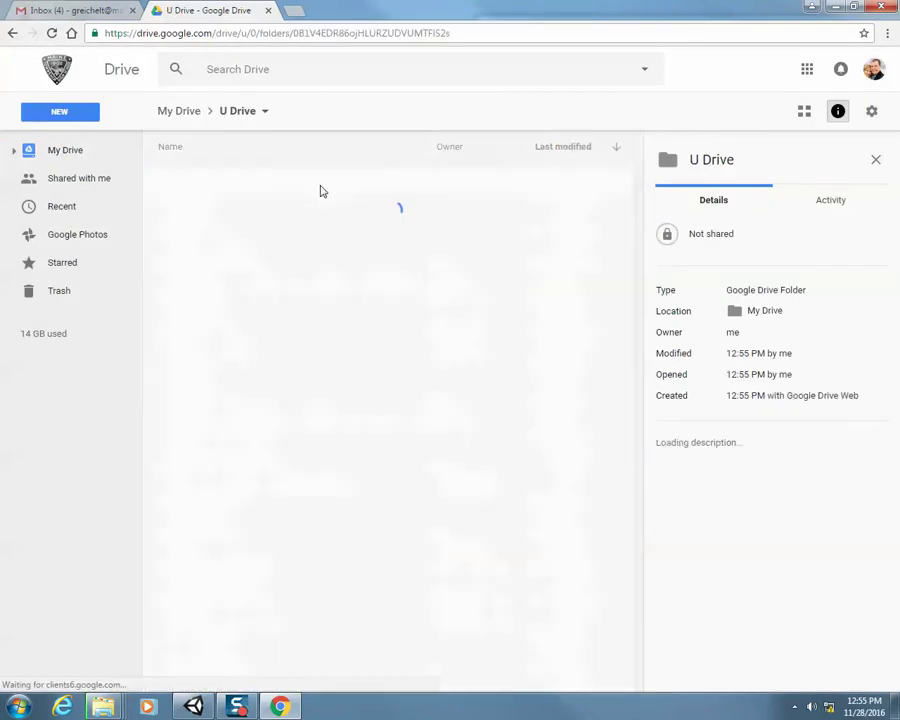
Step: Arrange the browser beside the file windows and upload all U: drive files and folders into the U Drive folder on Google Drive
{"action": "left_click", "coordinate": [855, 9]}
{"action": "left_click_drag", "start_coordinate": [786, 21], "coordinate": [415, 67]}
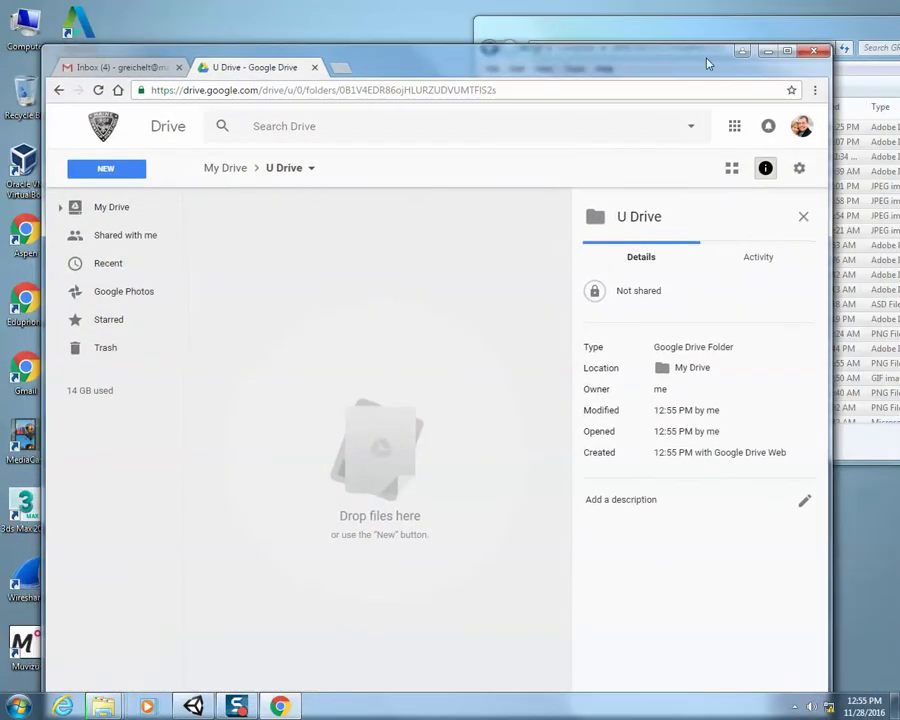
{"action": "left_click_drag", "start_coordinate": [617, 74], "coordinate": [554, 262]}
{"action": "left_click", "coordinate": [684, 30]}
{"action": "key", "text": "ctrl+a"}
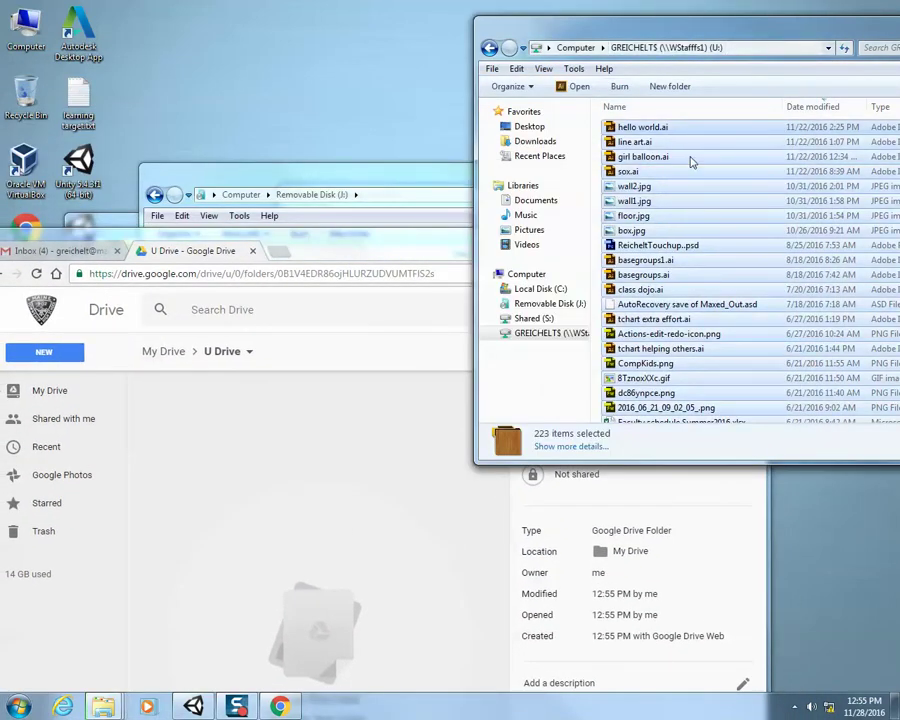
{"action": "left_click", "coordinate": [691, 204]}
{"action": "key", "text": "ctrl+a"}
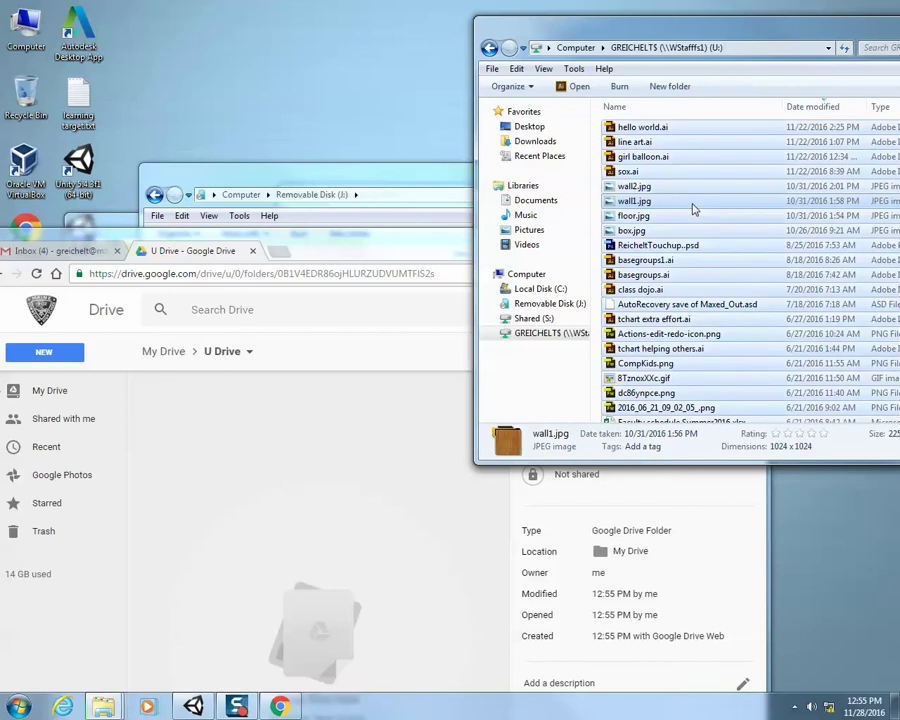
{"action": "left_click_drag", "start_coordinate": [697, 133], "coordinate": [365, 479]}
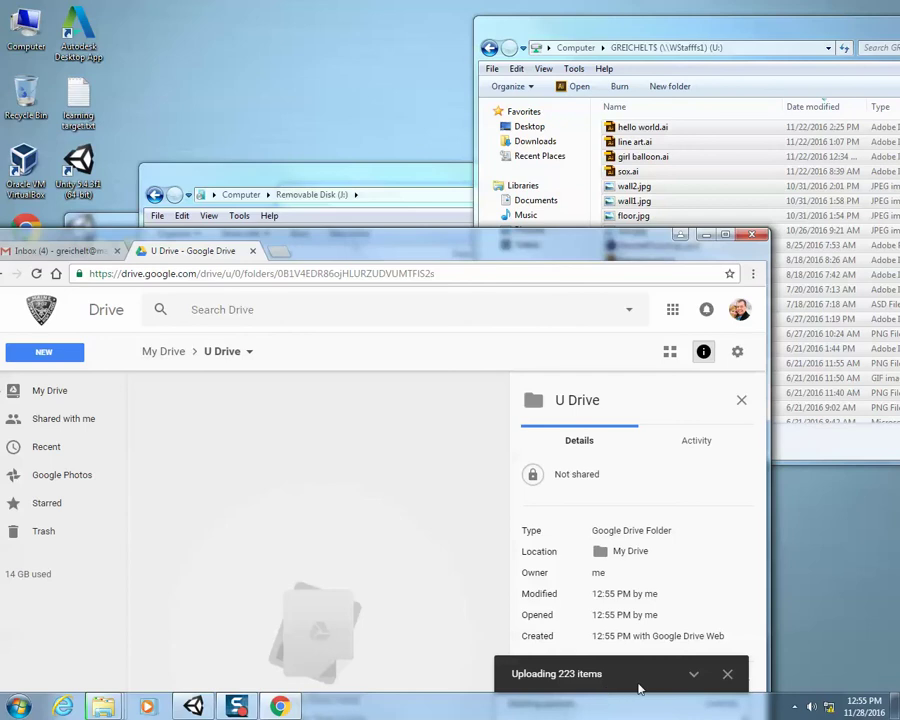
{"action": "left_click_drag", "start_coordinate": [500, 249], "coordinate": [585, 38]}
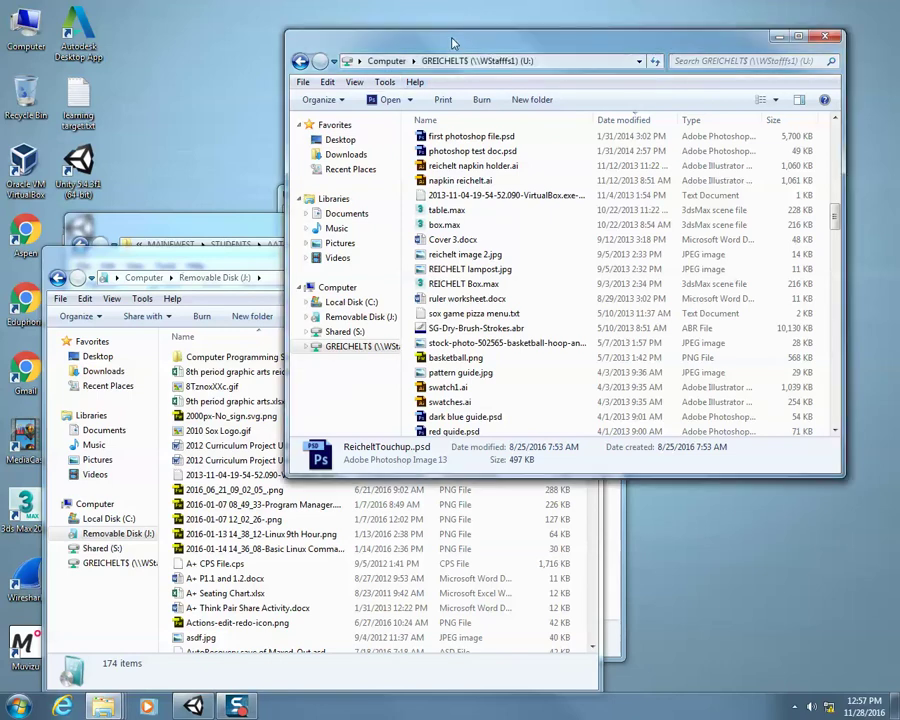
Step: Permanently delete all files and folders from the U: drive, approving the removal of system files for all current items
{"action": "key", "text": "ctrl+a"}
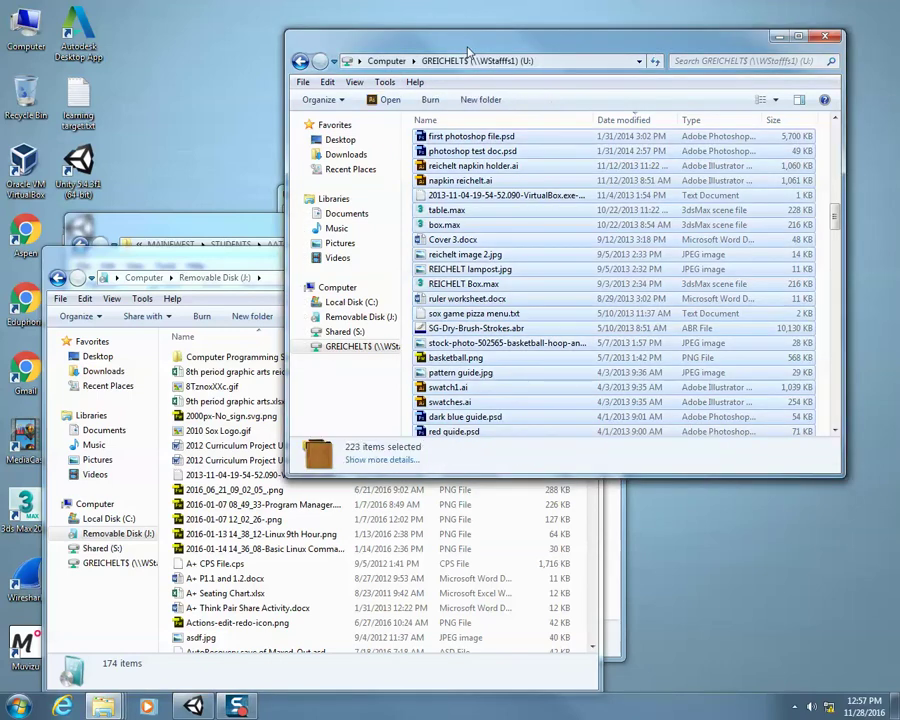
{"action": "key", "text": "Delete"}
{"action": "key", "text": "Return"}
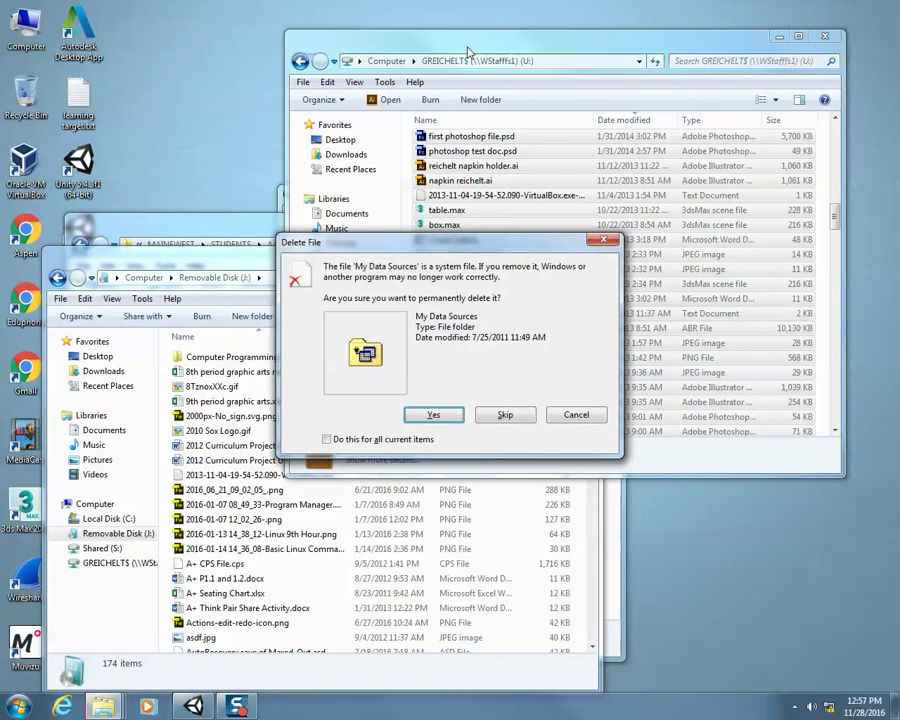
{"action": "left_click", "coordinate": [457, 417]}
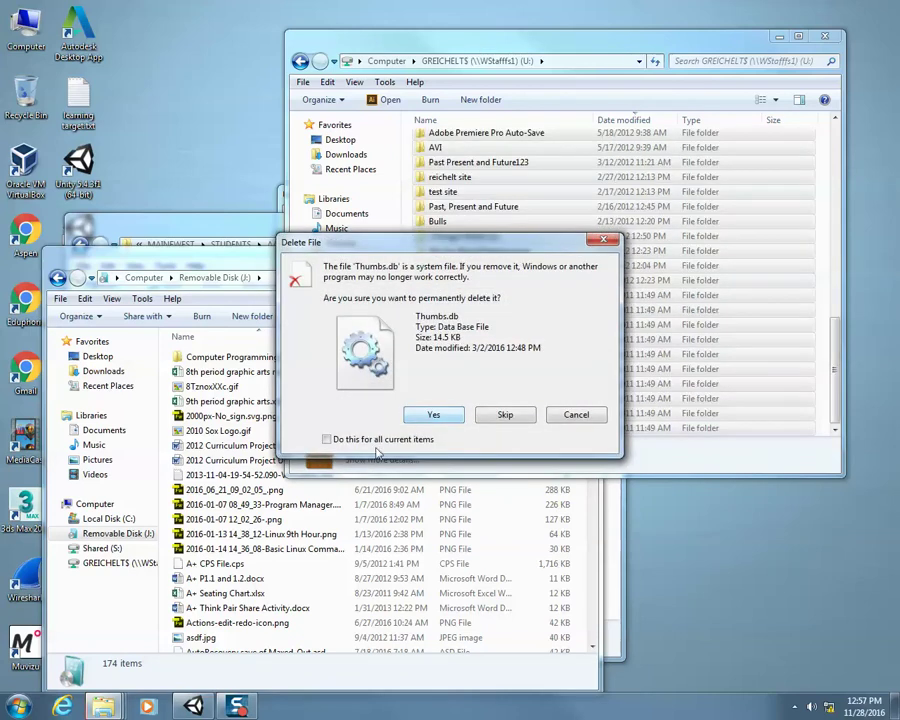
{"action": "left_click", "coordinate": [326, 439]}
{"action": "left_click", "coordinate": [433, 414]}
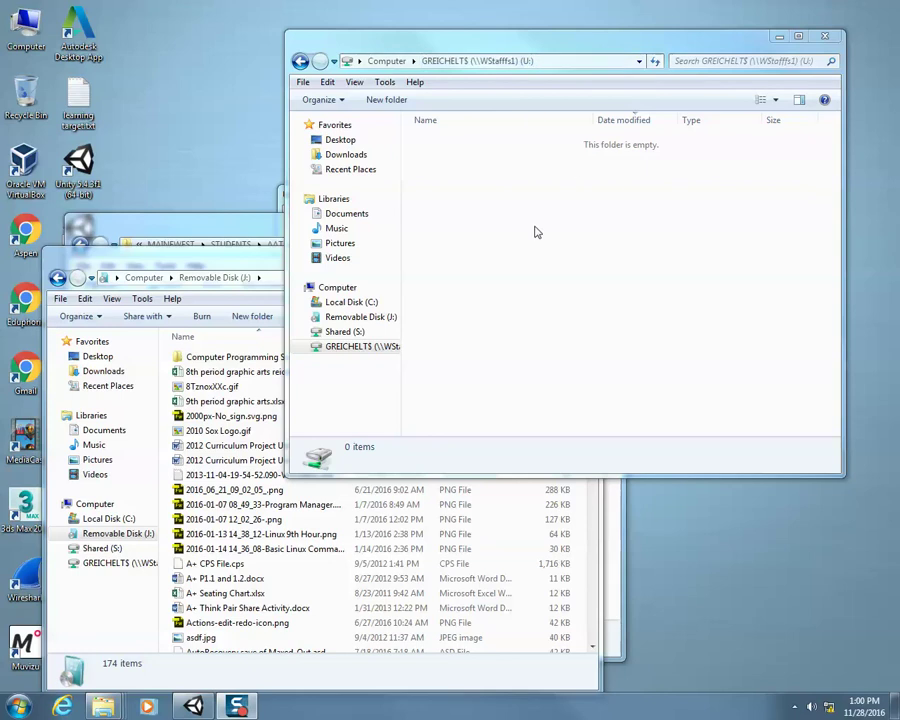
Step: Close the Removable Disk (J:) window, the folder properties dialog and the 3d Animation folder window
{"action": "left_click", "coordinate": [229, 261]}
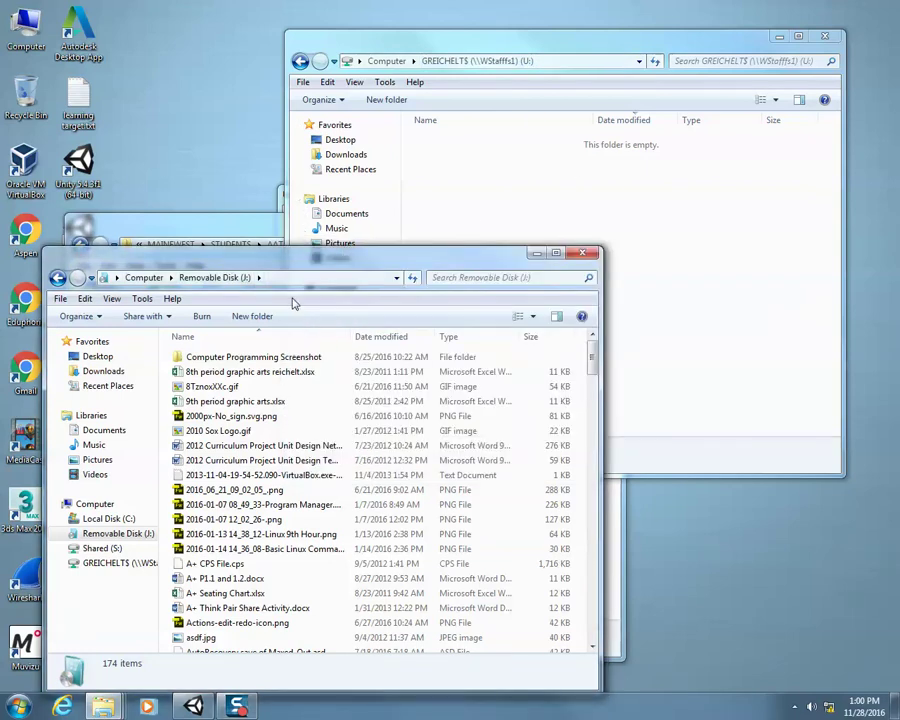
{"action": "left_click", "coordinate": [584, 254]}
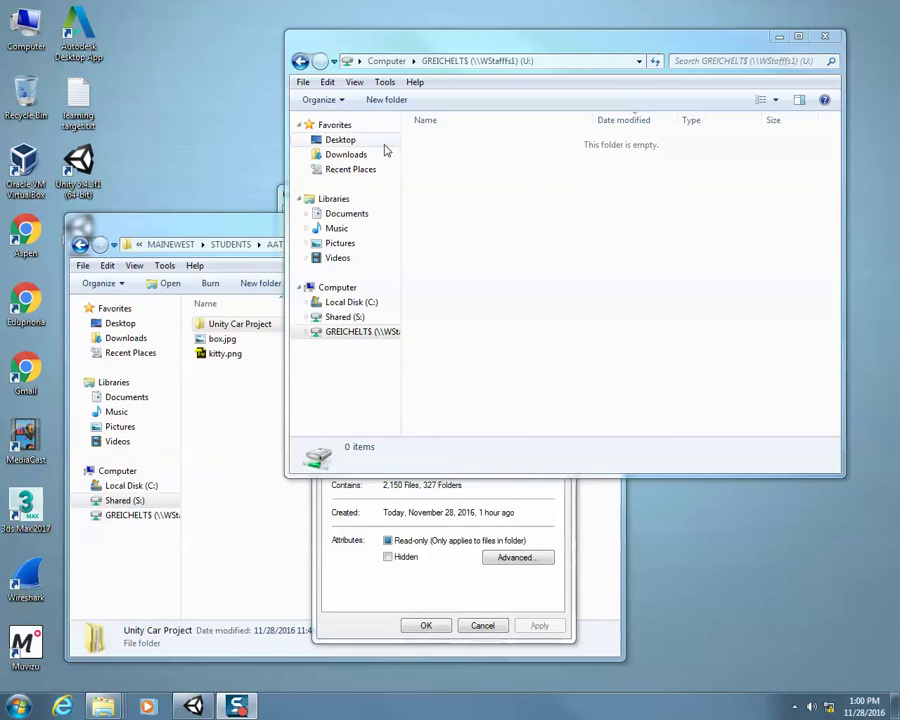
{"action": "left_click", "coordinate": [483, 626]}
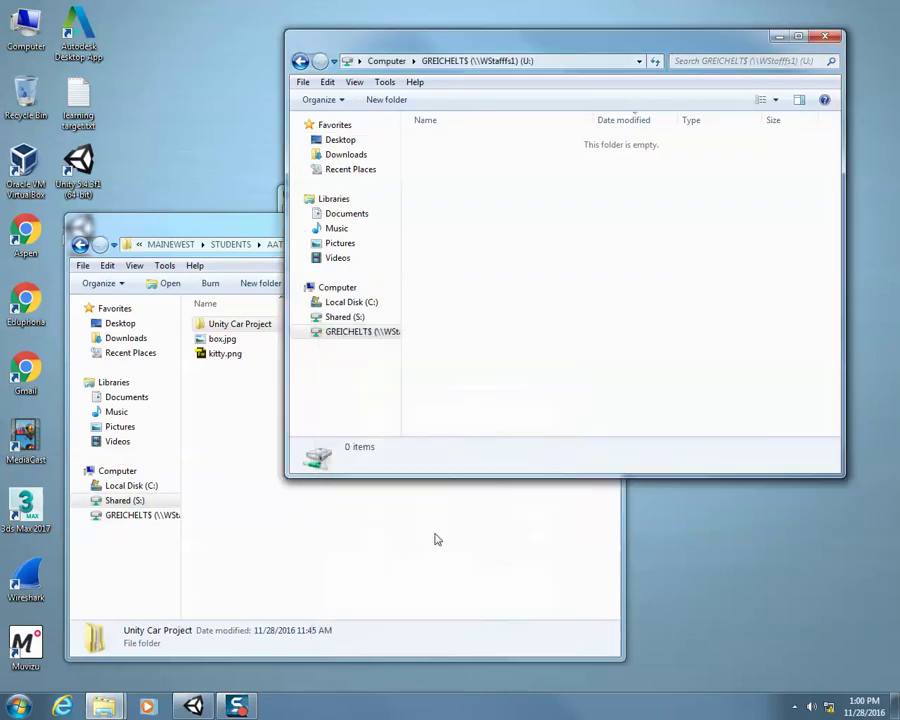
{"action": "left_click", "coordinate": [249, 229]}
{"action": "mouse_move", "coordinate": [320, 232]}
{"action": "left_mouse_down"}
{"action": "mouse_move", "coordinate": [309, 306]}
{"action": "mouse_move", "coordinate": [310, 240]}
{"action": "left_mouse_up"}
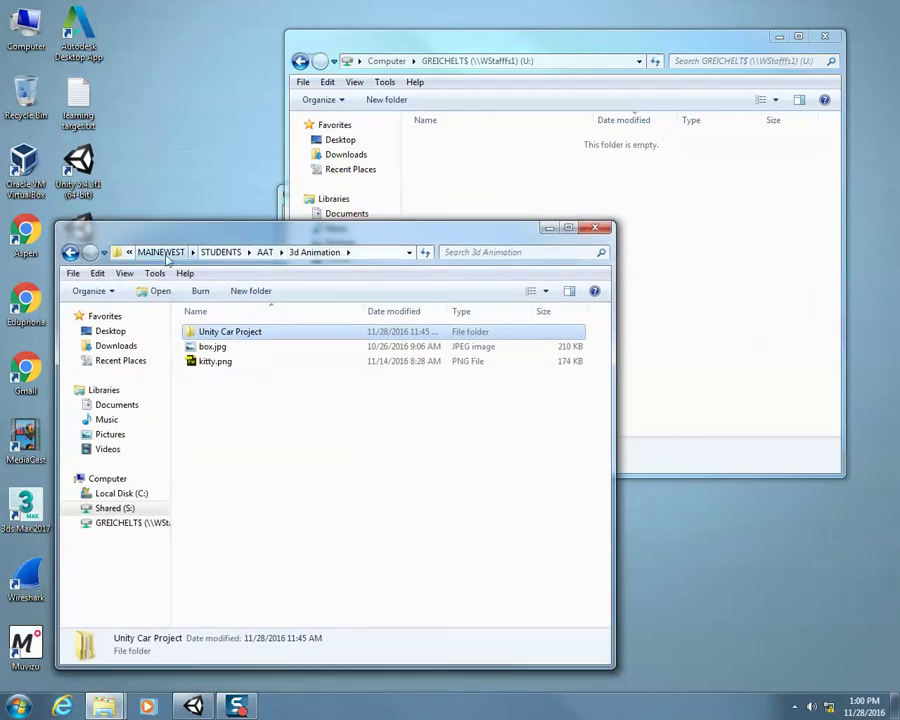
{"action": "left_click", "coordinate": [595, 228]}
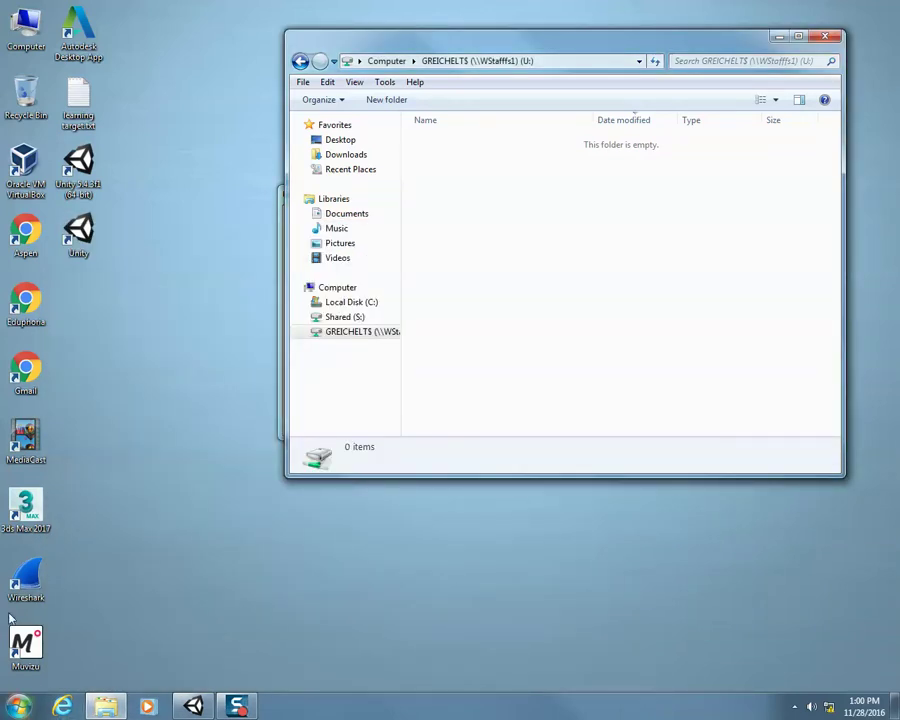
Step: Open the 3d Animation folder on Shared (S:) under MAINEWEST, STUDENTS, AAT in a new file window
{"action": "left_click", "coordinate": [30, 706]}
{"action": "left_click", "coordinate": [262, 455]}
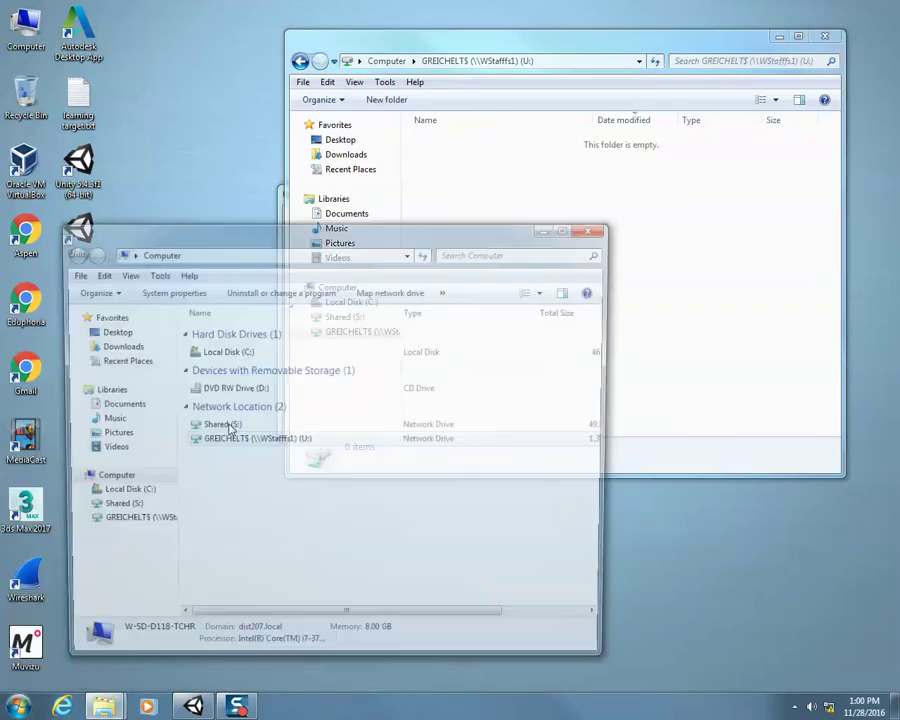
{"action": "double_click", "coordinate": [218, 425]}
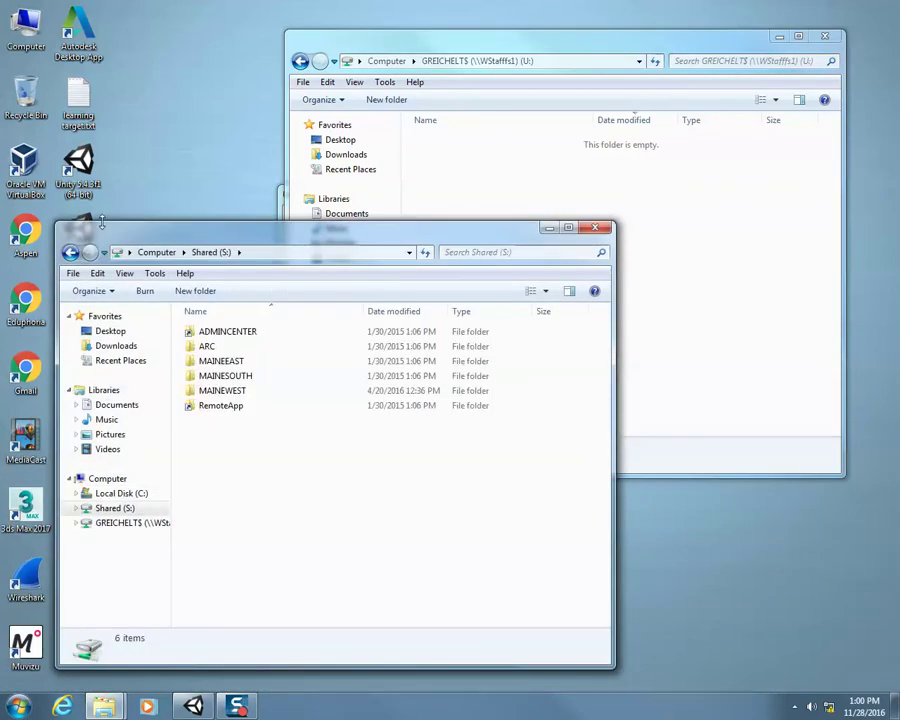
{"action": "double_click", "coordinate": [220, 391]}
{"action": "double_click", "coordinate": [220, 362]}
{"action": "double_click", "coordinate": [220, 330]}
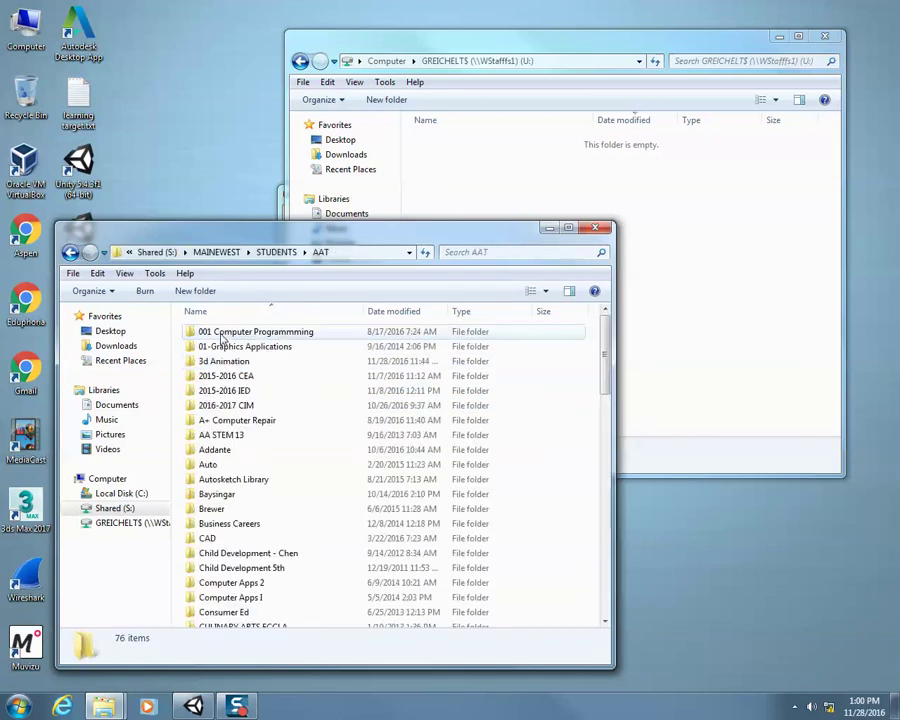
{"action": "double_click", "coordinate": [232, 361]}
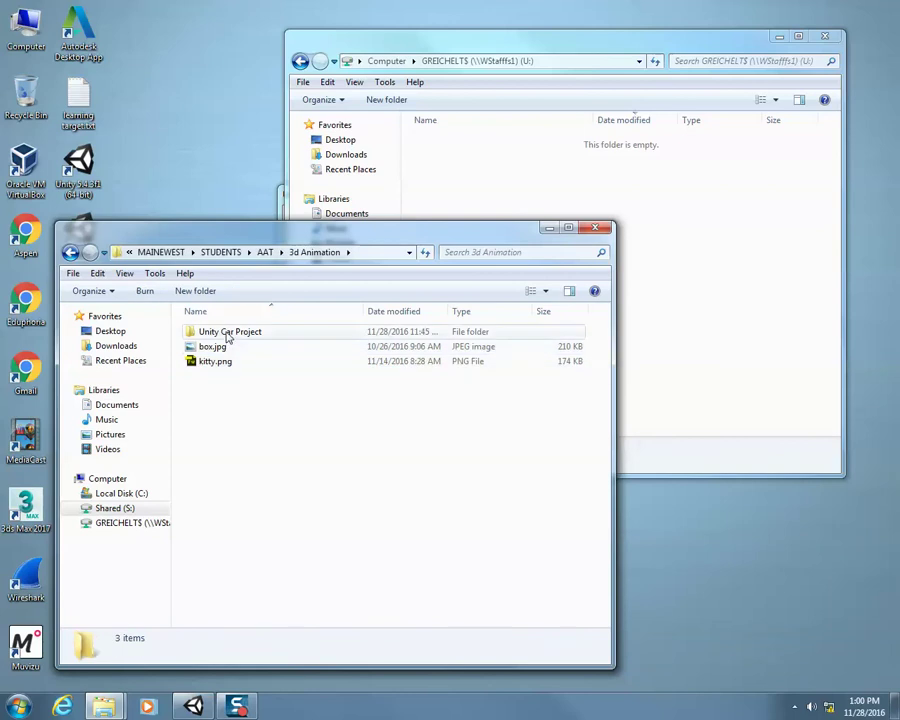
Step: Copy the Unity Car Project folder from 3d Animation into the root of the emptied U: drive
{"action": "left_click", "coordinate": [226, 335]}
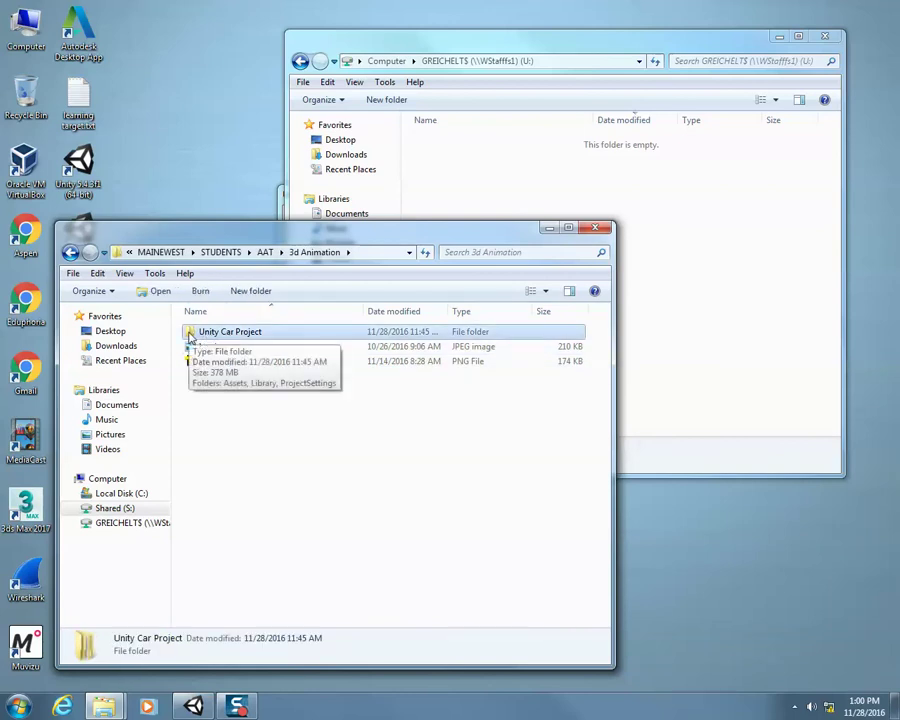
{"action": "right_click", "coordinate": [189, 336]}
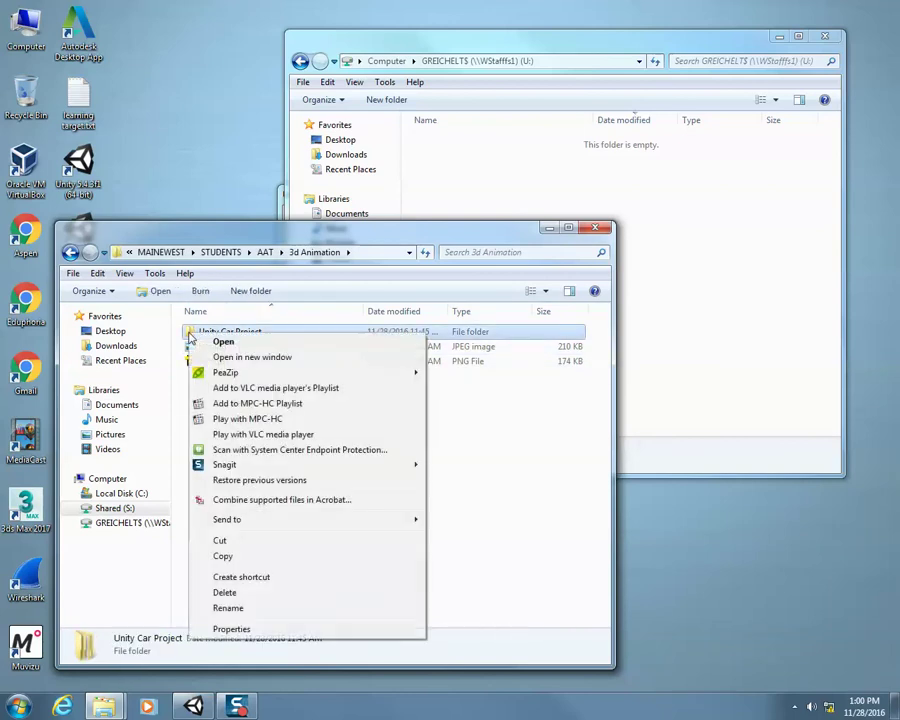
{"action": "left_click", "coordinate": [247, 557]}
{"action": "left_click", "coordinate": [442, 194]}
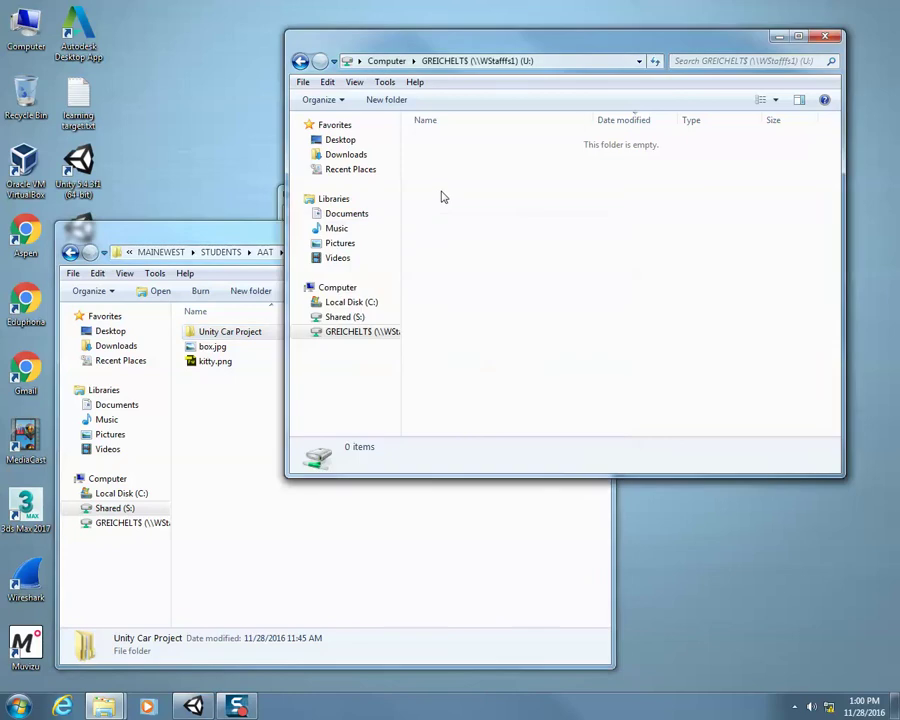
{"action": "right_click", "coordinate": [464, 176]}
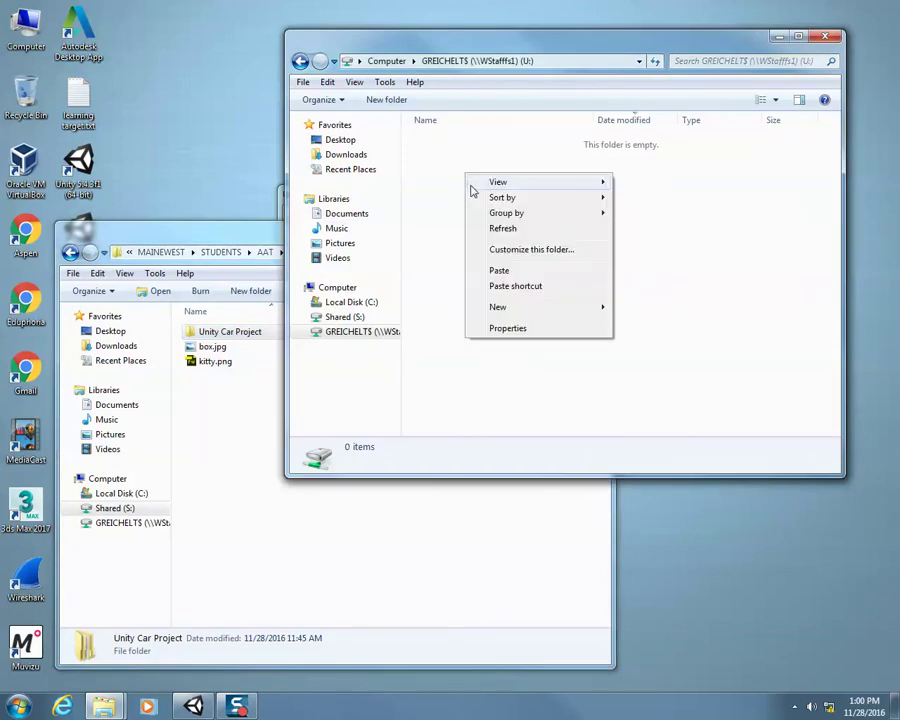
{"action": "left_click", "coordinate": [508, 272]}
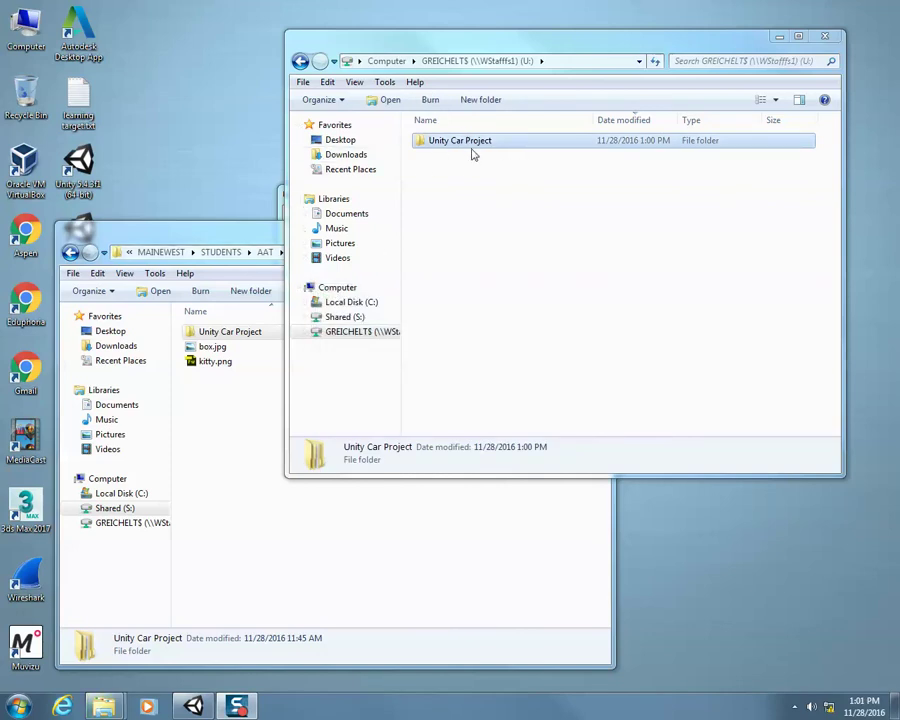
Step: Close the 3d Animation folder window and bring the Unity Project Wizard in front of the U: drive window
{"action": "left_click_drag", "start_coordinate": [438, 44], "coordinate": [451, 44]}
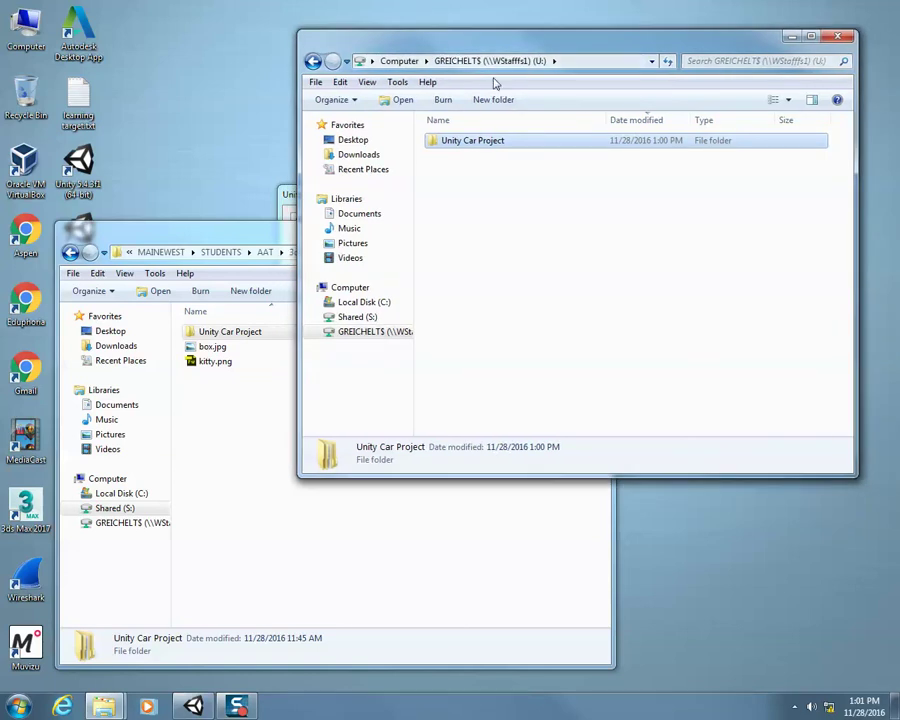
{"action": "left_click", "coordinate": [255, 242]}
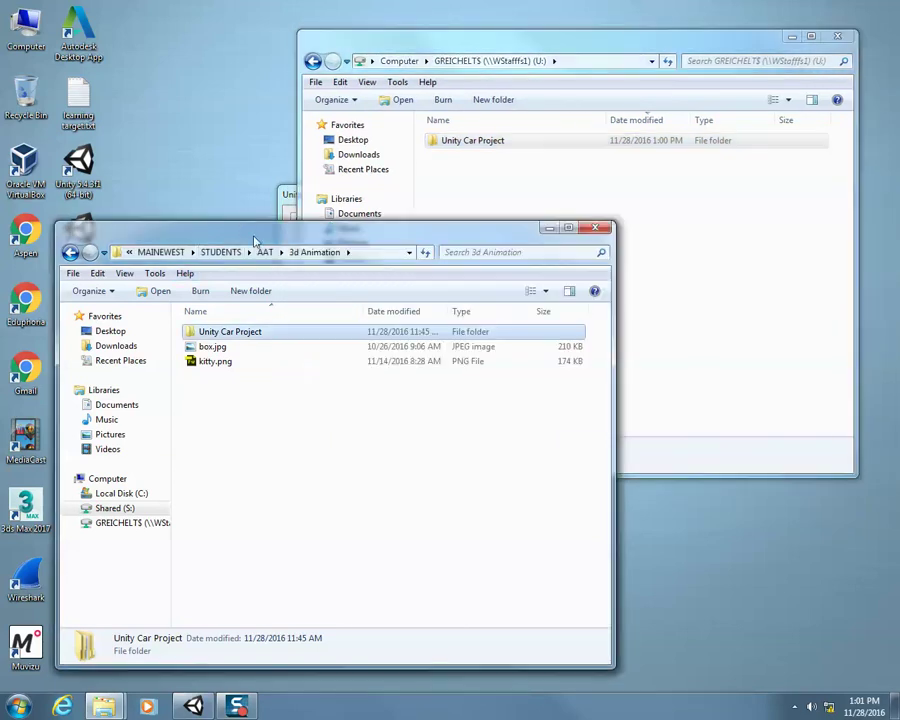
{"action": "left_click", "coordinate": [602, 230]}
{"action": "left_click", "coordinate": [289, 199]}
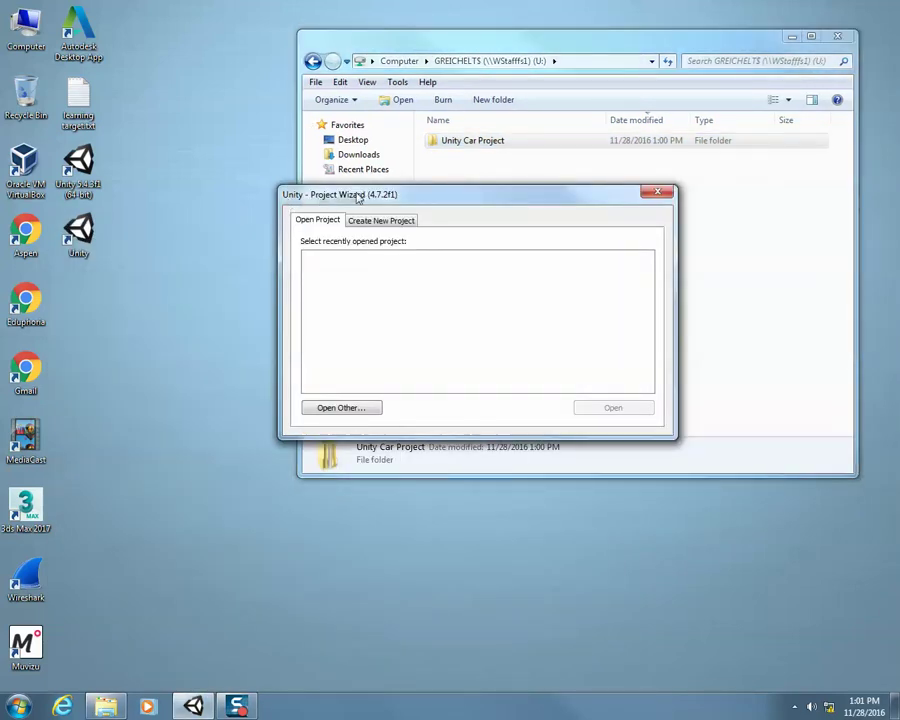
{"action": "left_click_drag", "start_coordinate": [320, 200], "coordinate": [265, 229]}
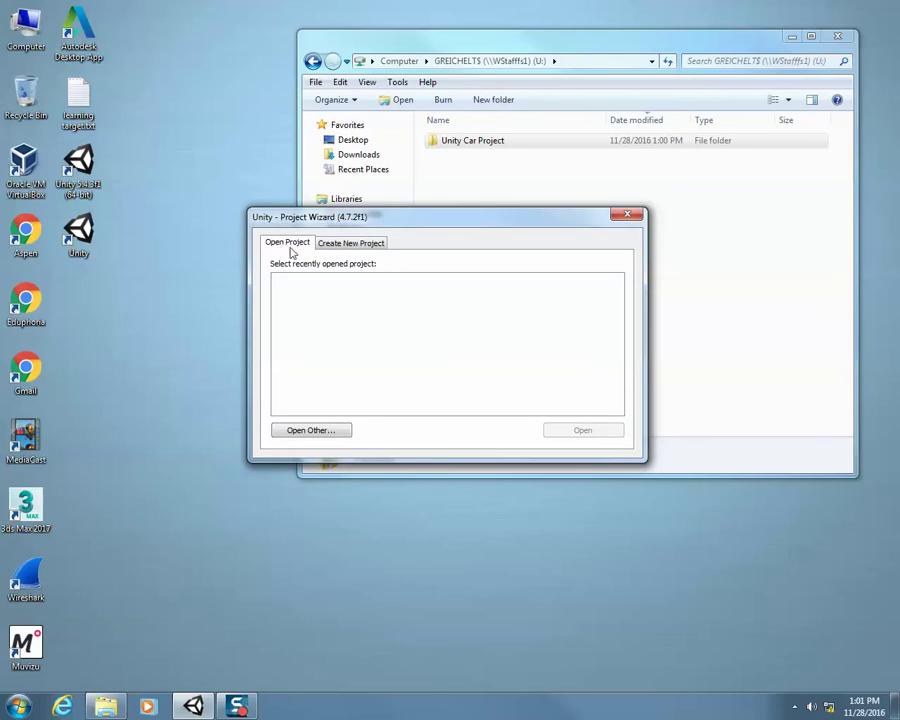
Step: Open the existing Unity Car Project folder from the U: drive as the project in Unity
{"action": "left_click", "coordinate": [322, 434]}
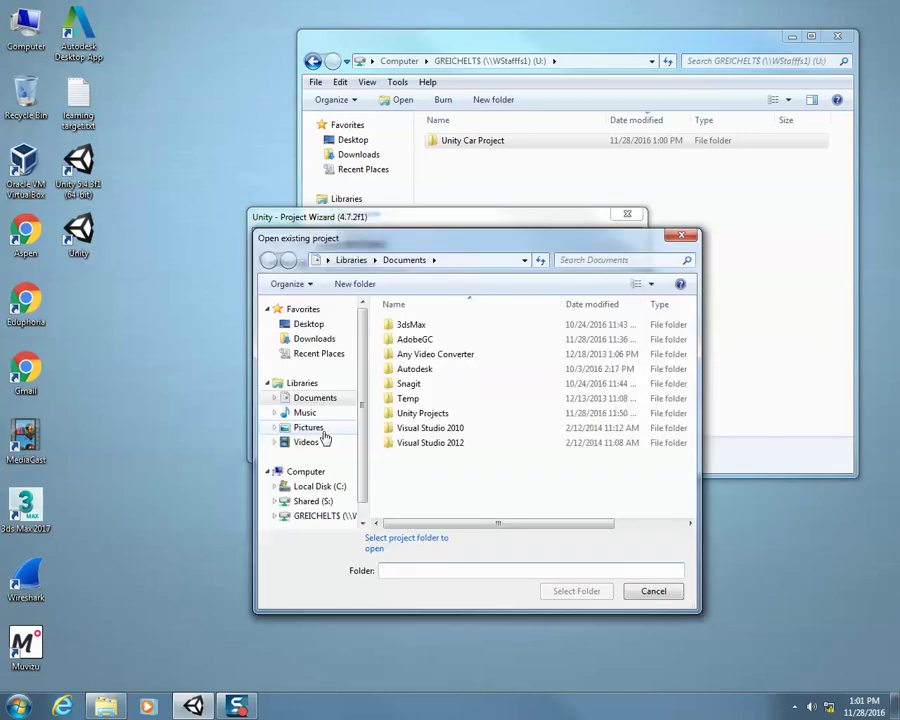
{"action": "left_click", "coordinate": [343, 515]}
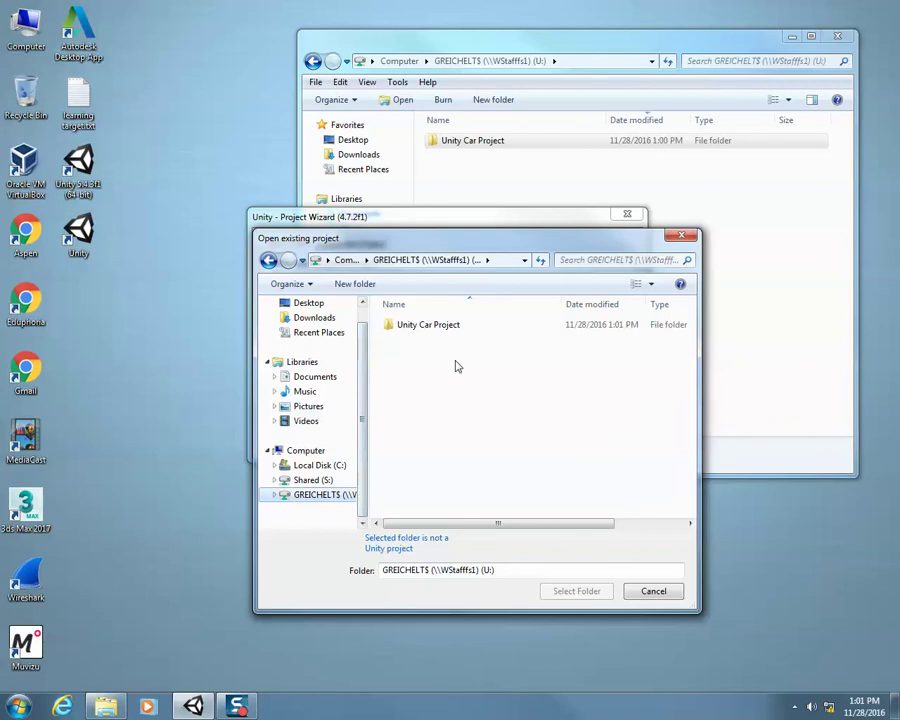
{"action": "double_click", "coordinate": [425, 327]}
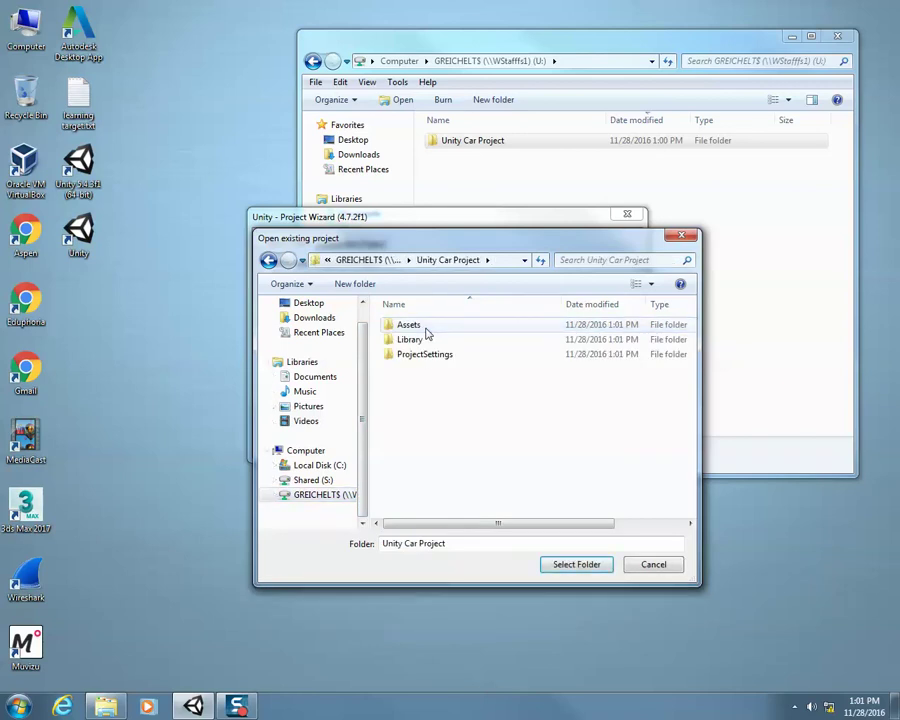
{"action": "left_click", "coordinate": [363, 261]}
{"action": "left_click", "coordinate": [416, 328]}
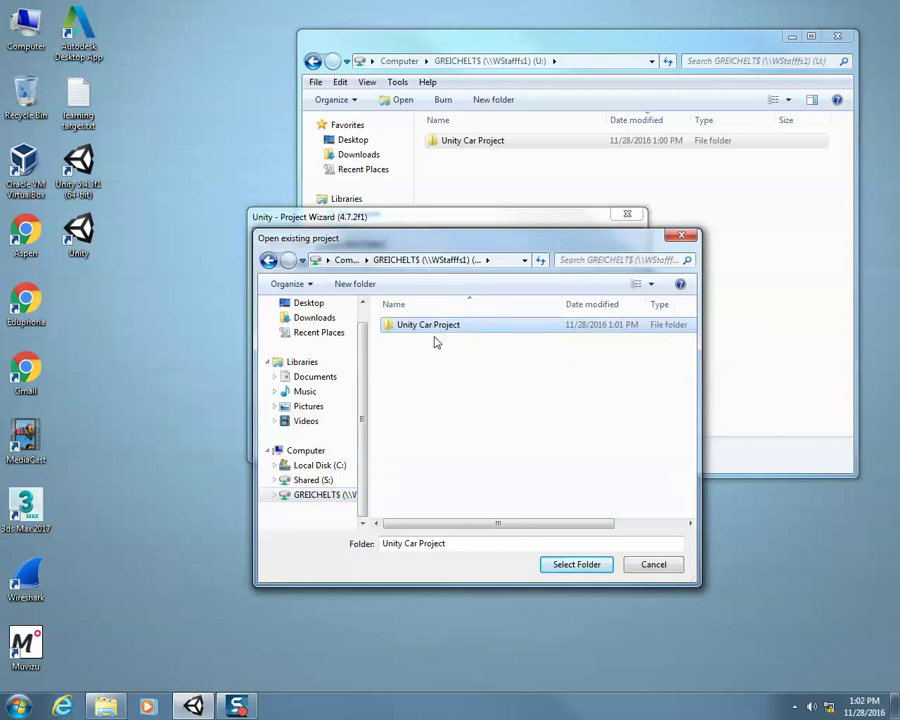
{"action": "left_click", "coordinate": [585, 566]}
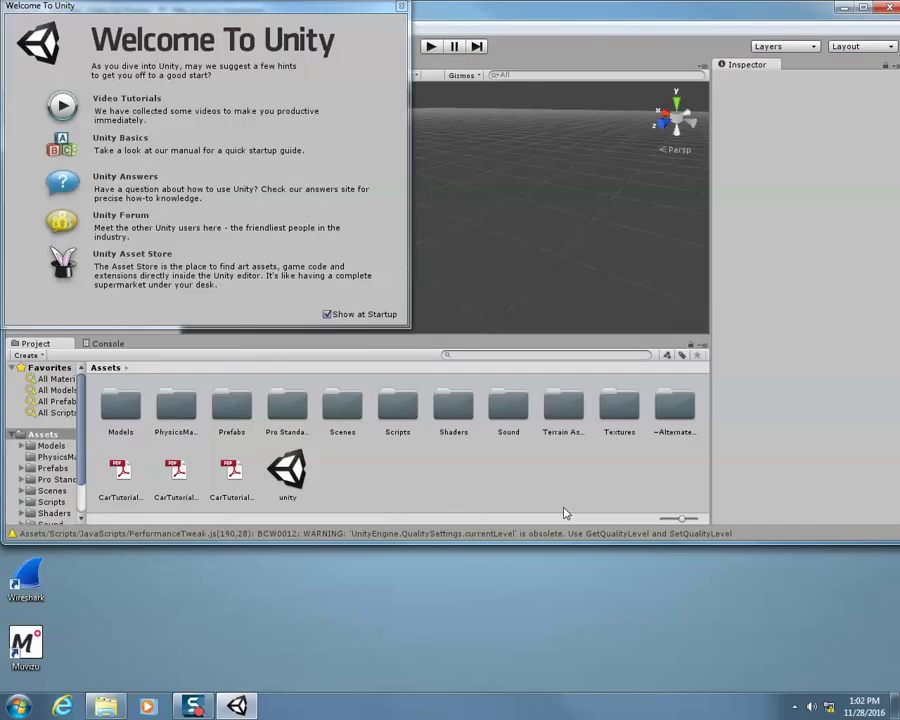
Step: Disable Show at Startup for the Welcome To Unity window, close it and maximize the Unity editor
{"action": "left_click", "coordinate": [327, 314]}
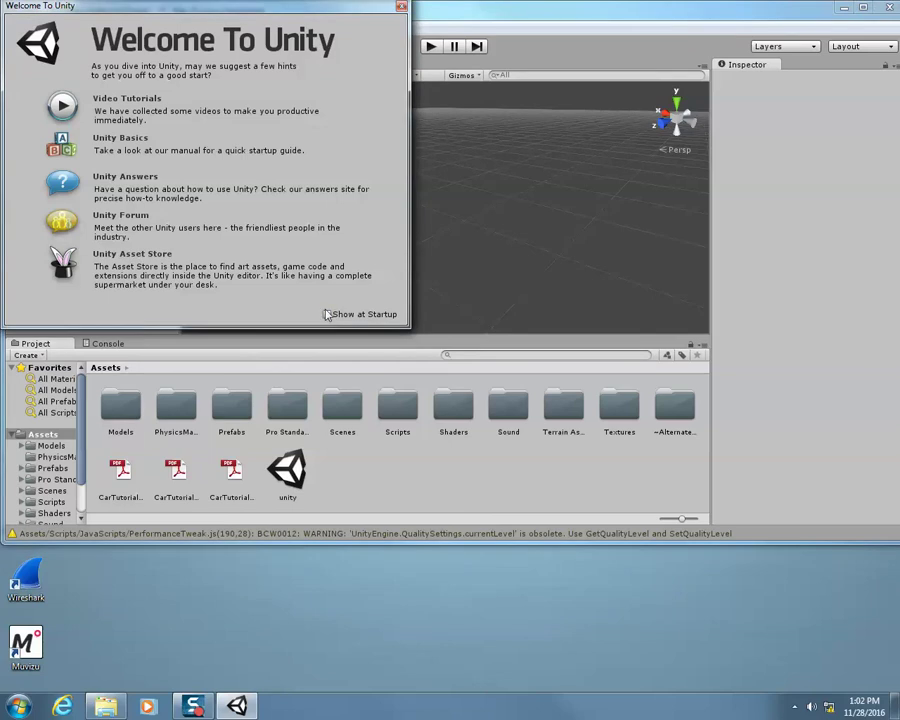
{"action": "left_click", "coordinate": [402, 6]}
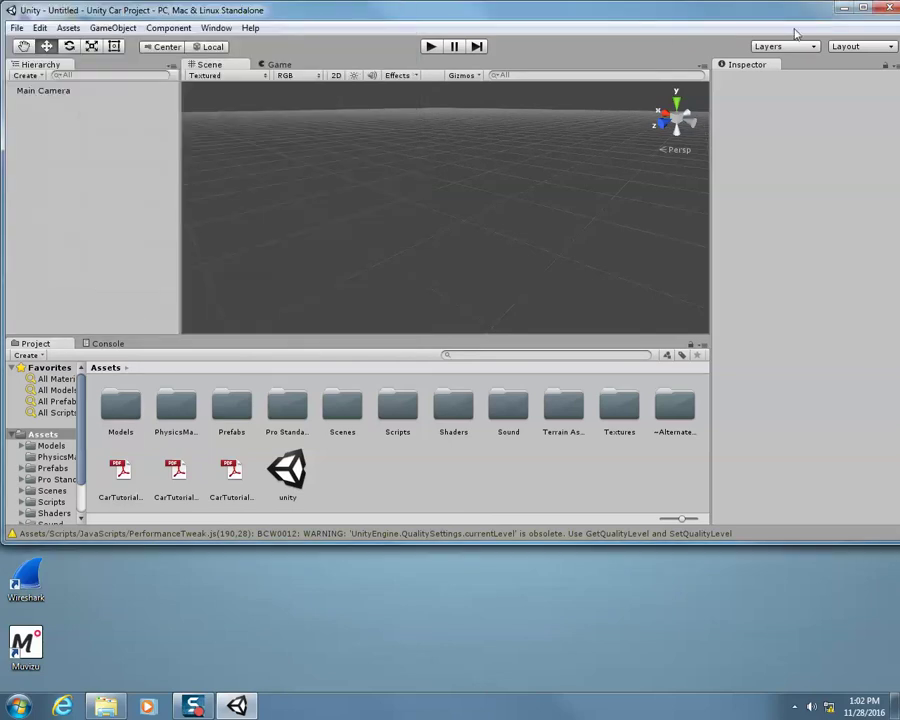
{"action": "left_click", "coordinate": [864, 9]}
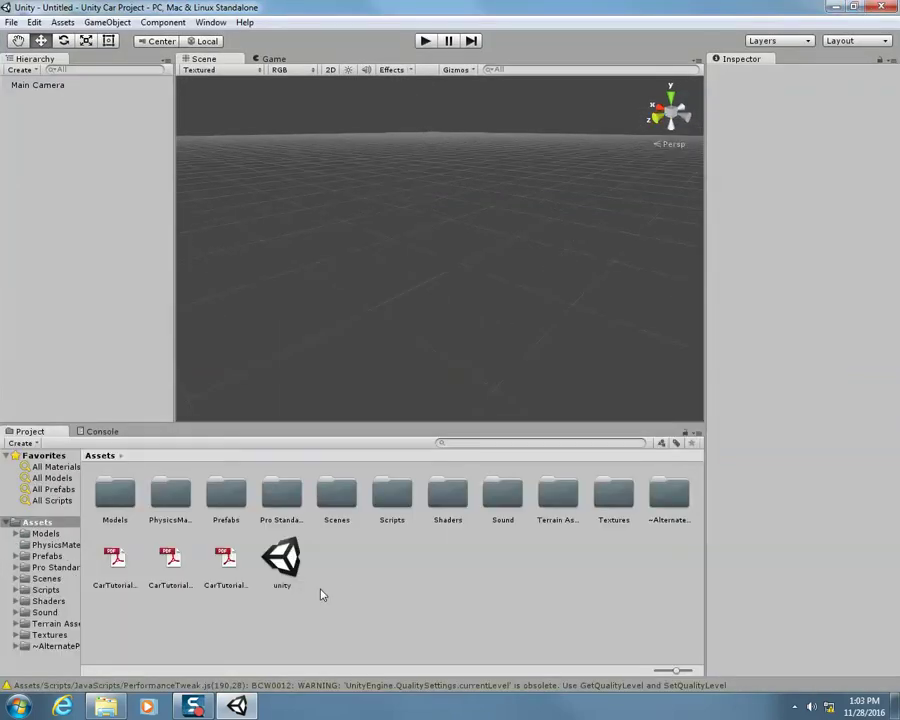
Step: Open the CompleteScene scene from the project's Scenes folder
{"action": "double_click", "coordinate": [341, 500]}
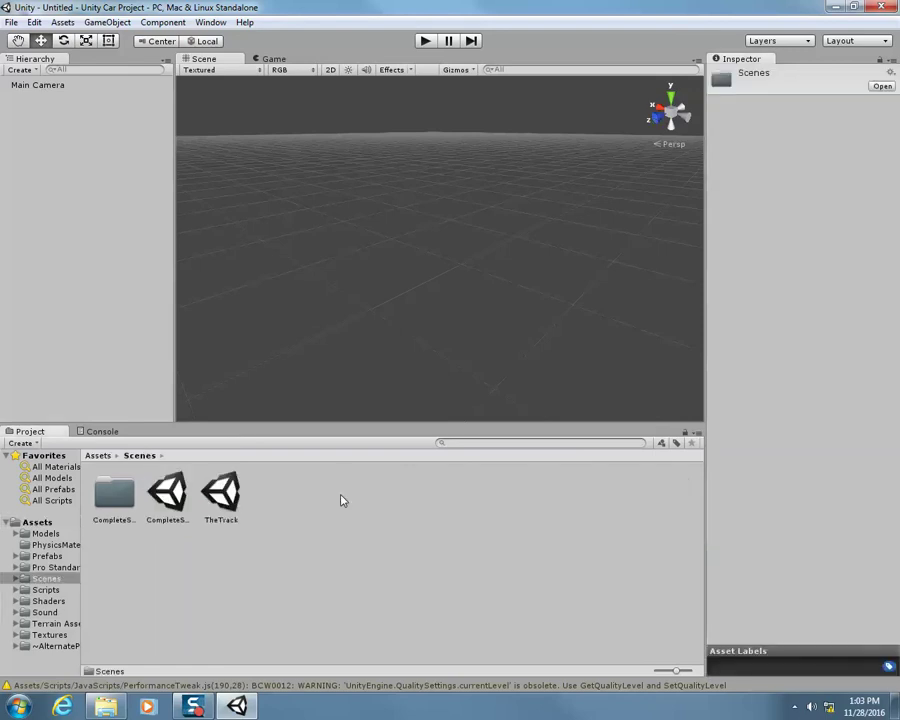
{"action": "left_click", "coordinate": [172, 504]}
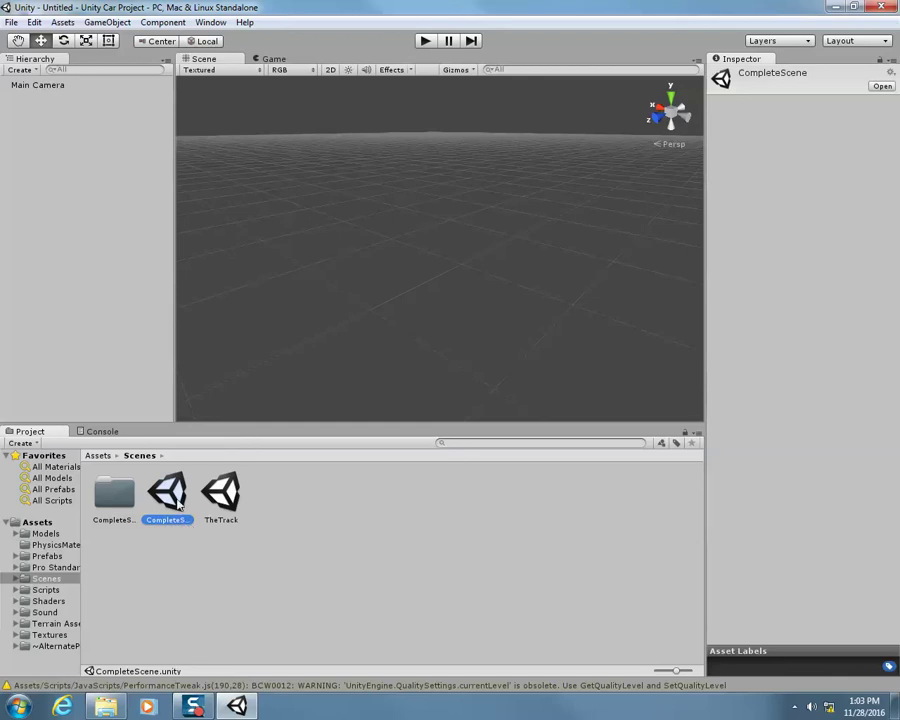
{"action": "double_click", "coordinate": [174, 498]}
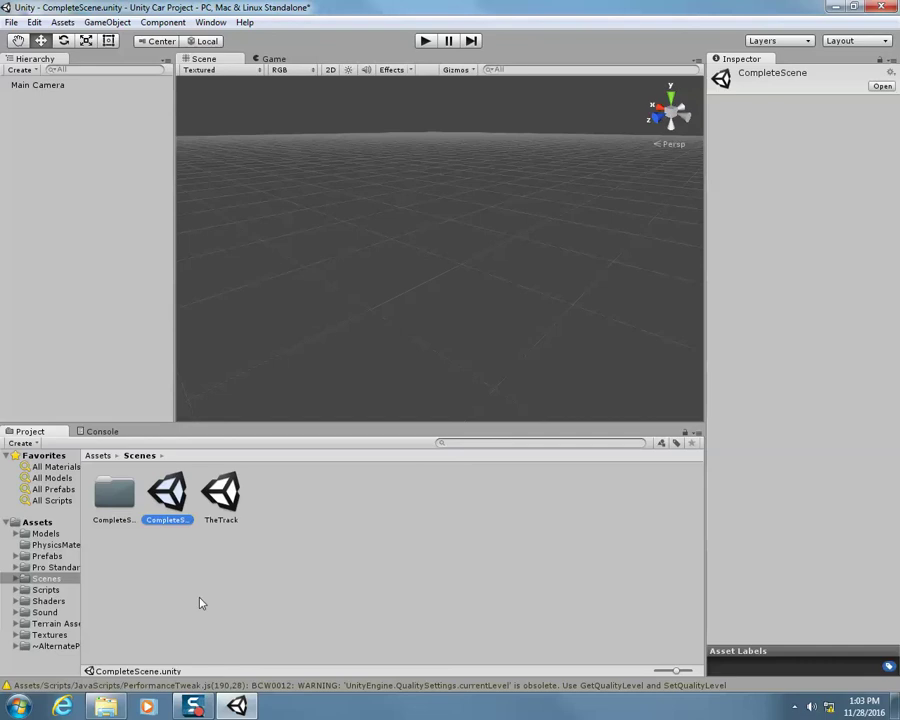
{"action": "double_click", "coordinate": [166, 500]}
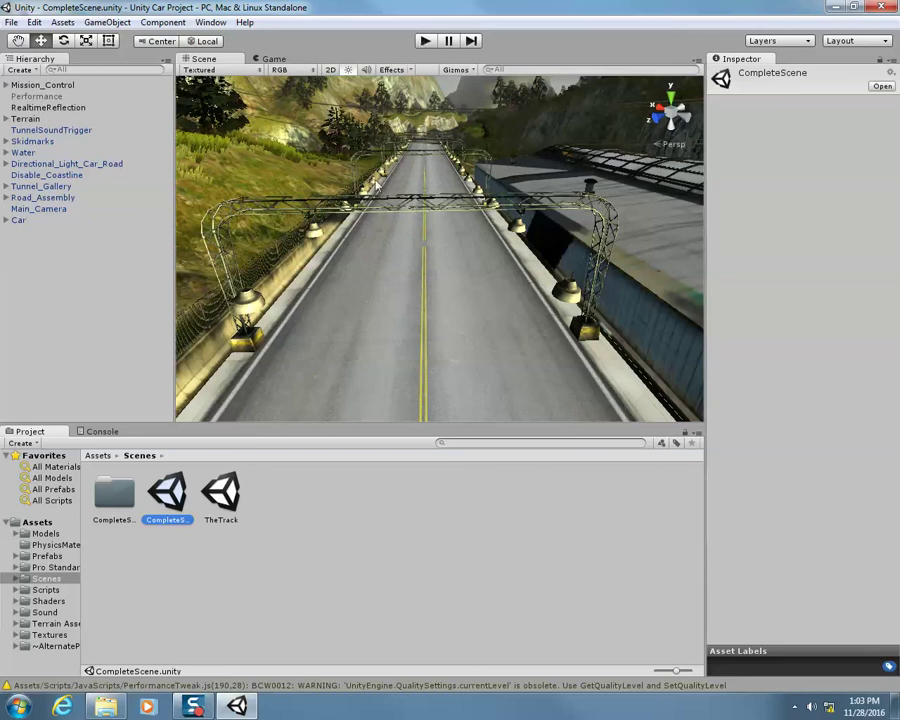
Step: Test-drive the car in play mode with the system volume lowered to 0, and stop playback
{"action": "left_click", "coordinate": [425, 41]}
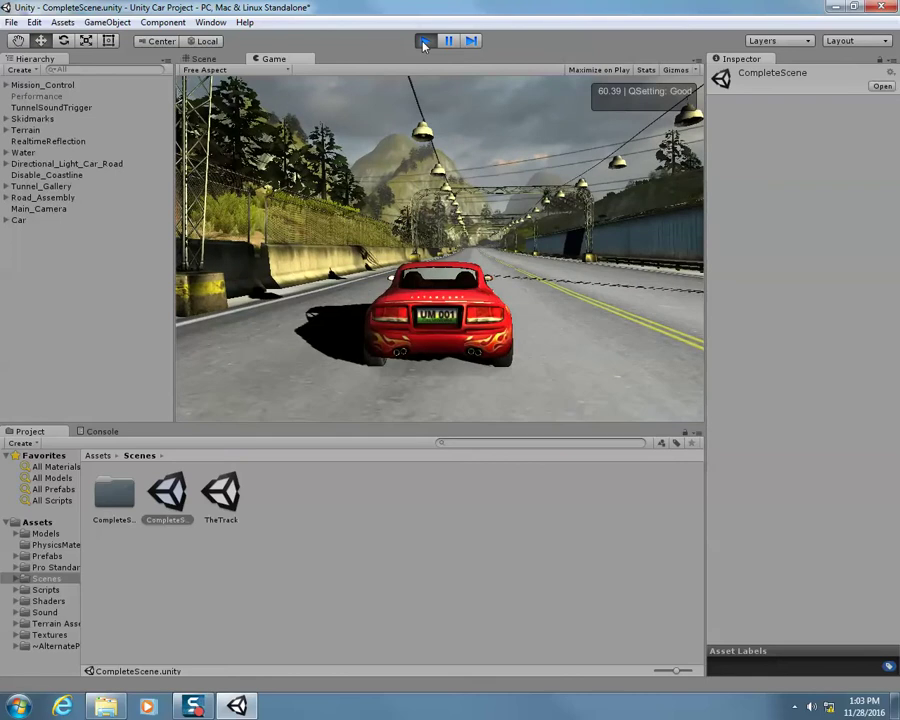
{"action": "left_click", "coordinate": [812, 706]}
{"action": "left_click_drag", "start_coordinate": [812, 530], "coordinate": [800, 615]}
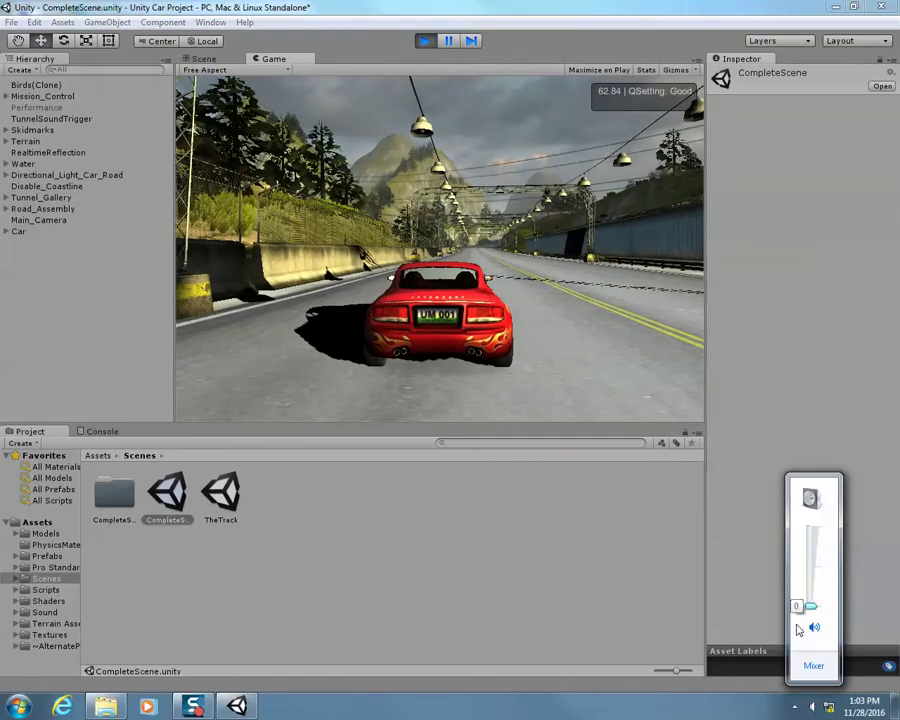
{"action": "left_click", "coordinate": [444, 5]}
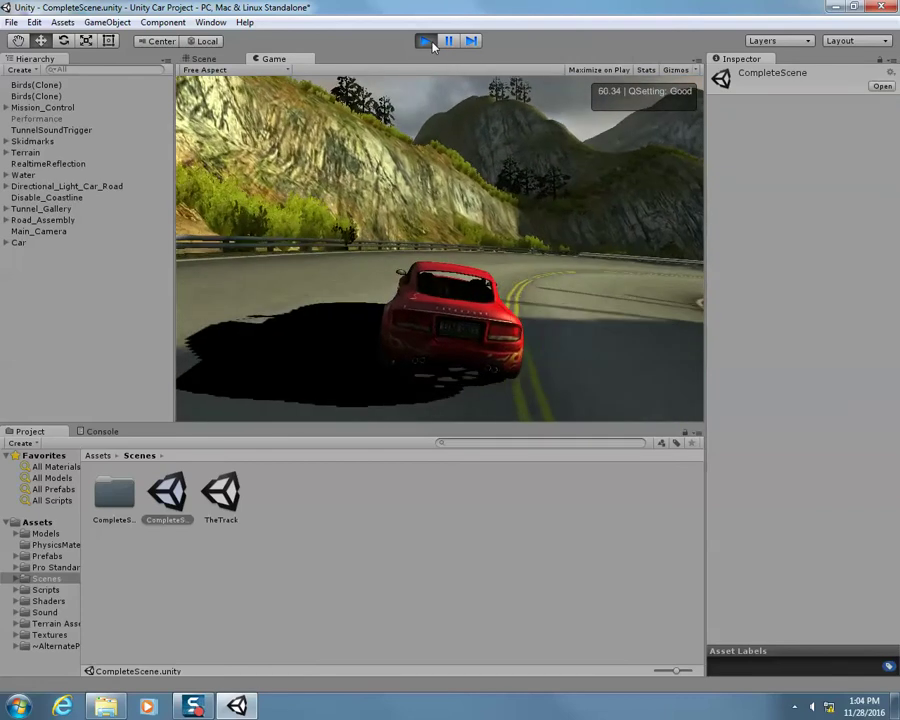
{"action": "left_click", "coordinate": [425, 41]}
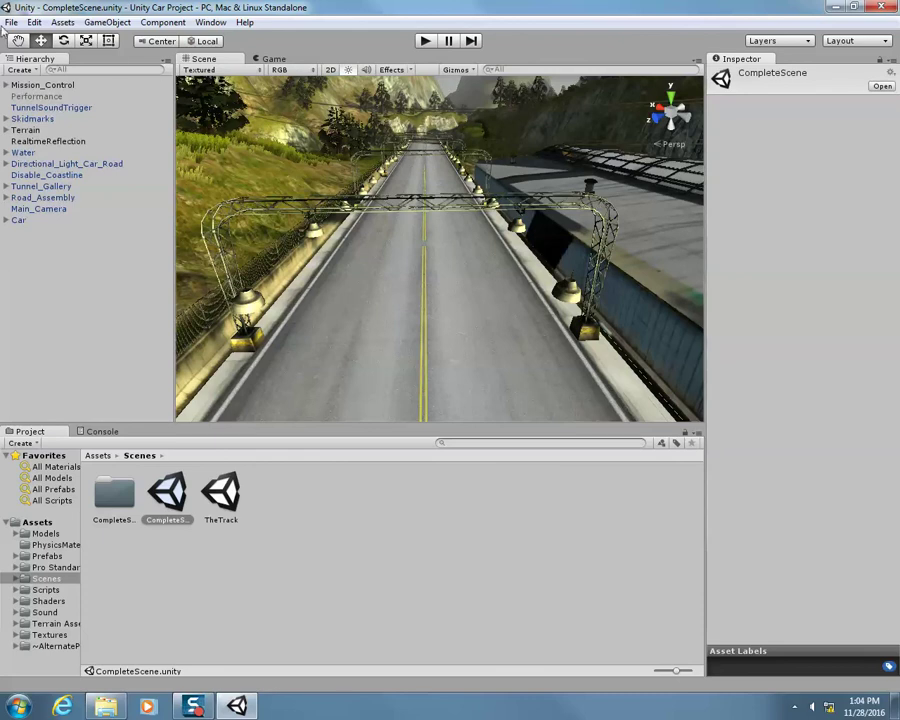
Step: Save the open scene and the whole project
{"action": "left_click", "coordinate": [9, 22]}
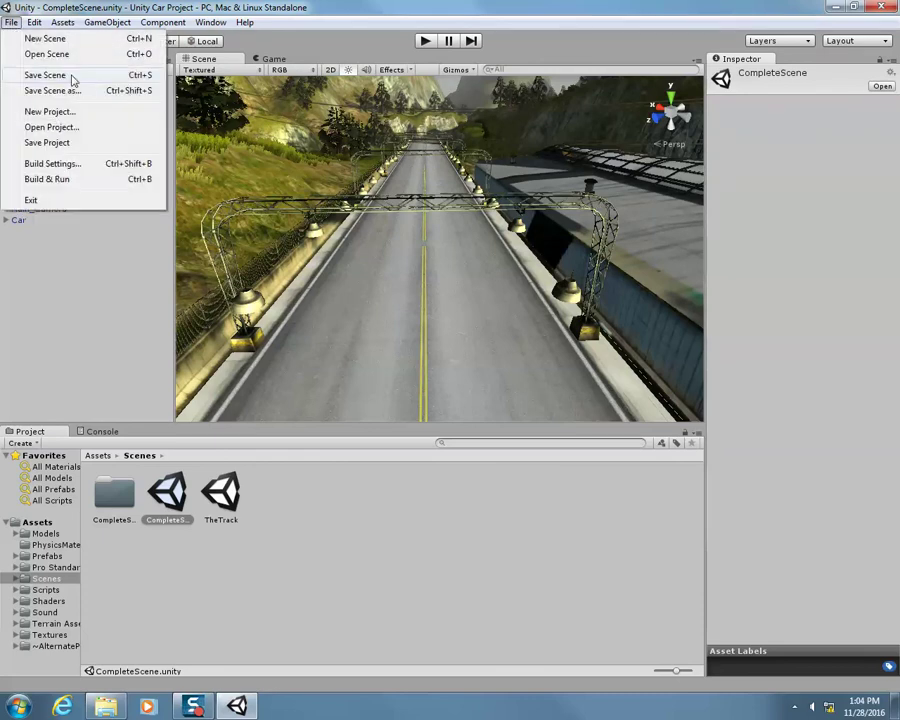
{"action": "left_click", "coordinate": [71, 78]}
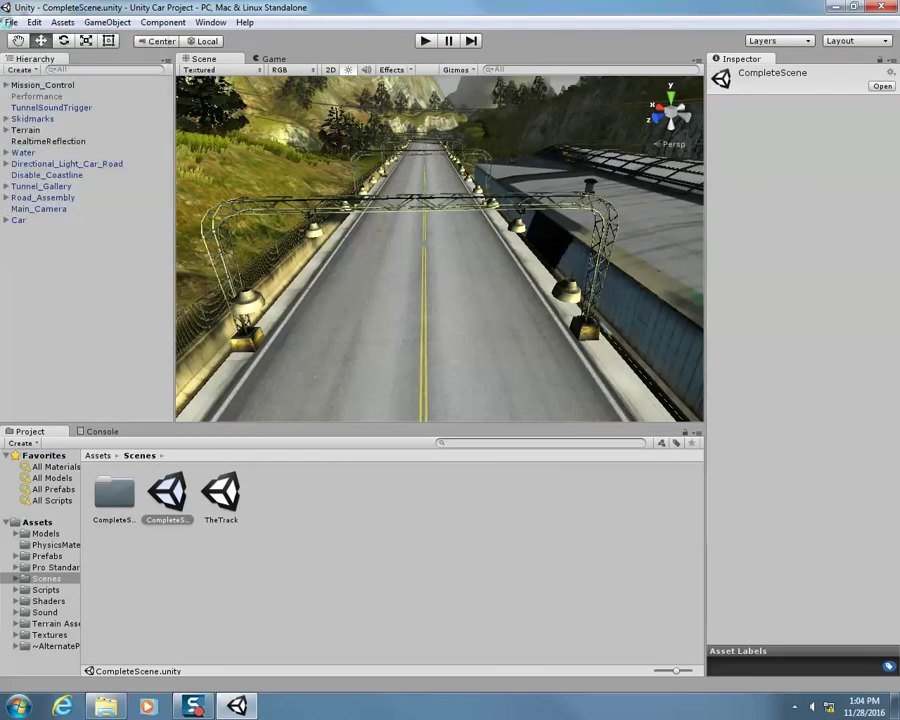
{"action": "left_click", "coordinate": [9, 22]}
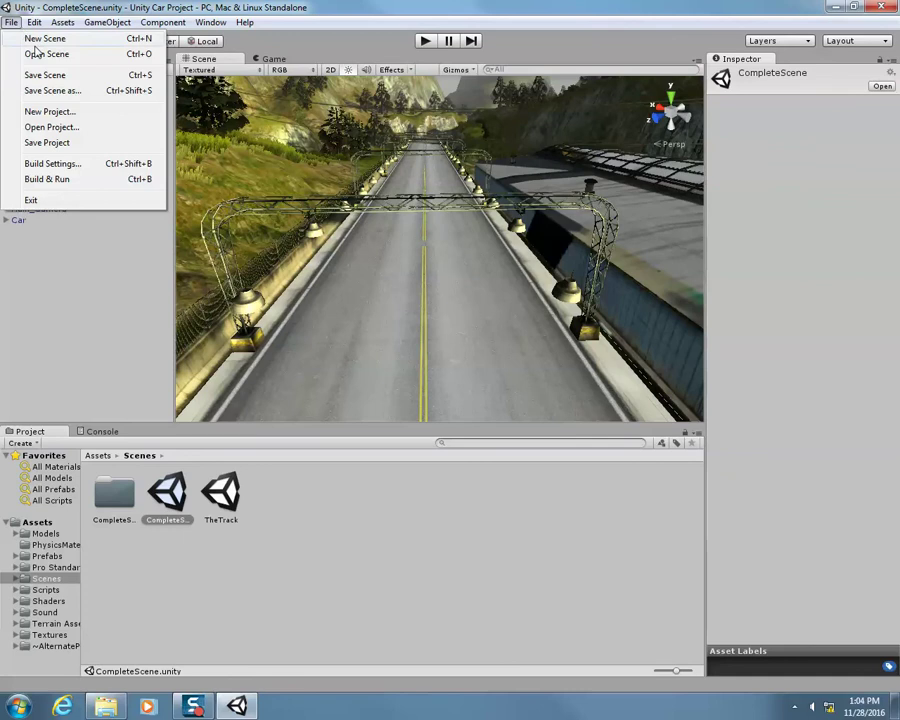
{"action": "left_click", "coordinate": [90, 149]}
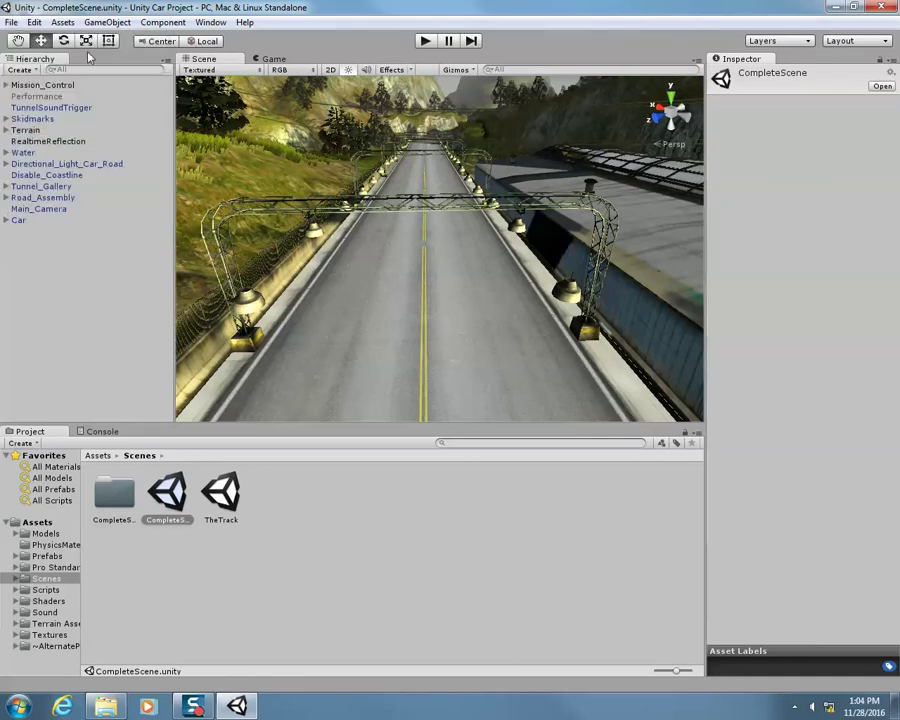
Step: Close Unity and the U: drive window, and relaunch Unity from its desktop shortcut
{"action": "left_click", "coordinate": [881, 7]}
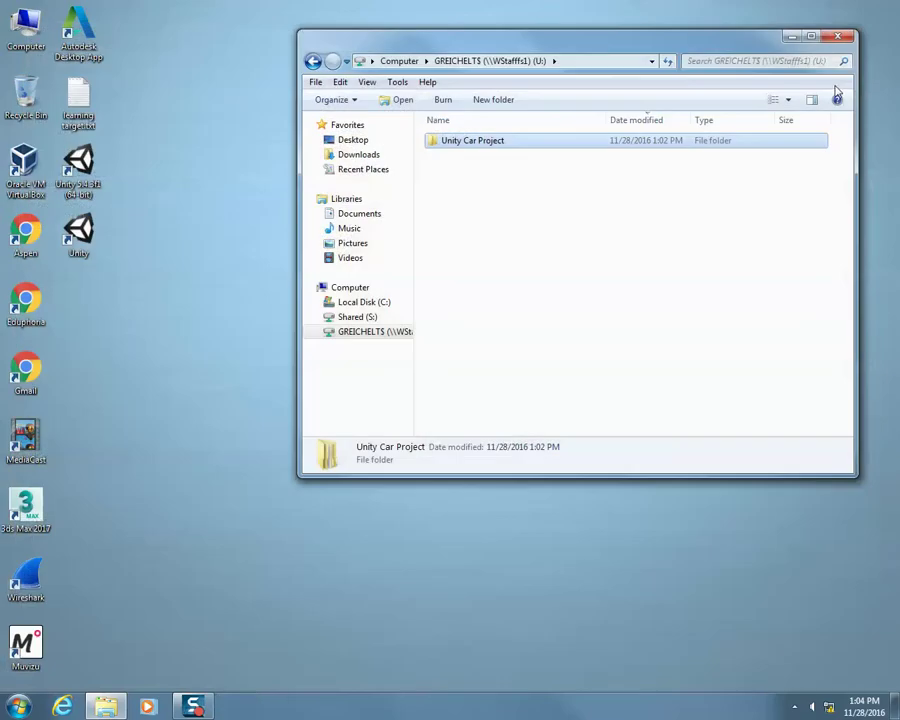
{"action": "left_click", "coordinate": [837, 38]}
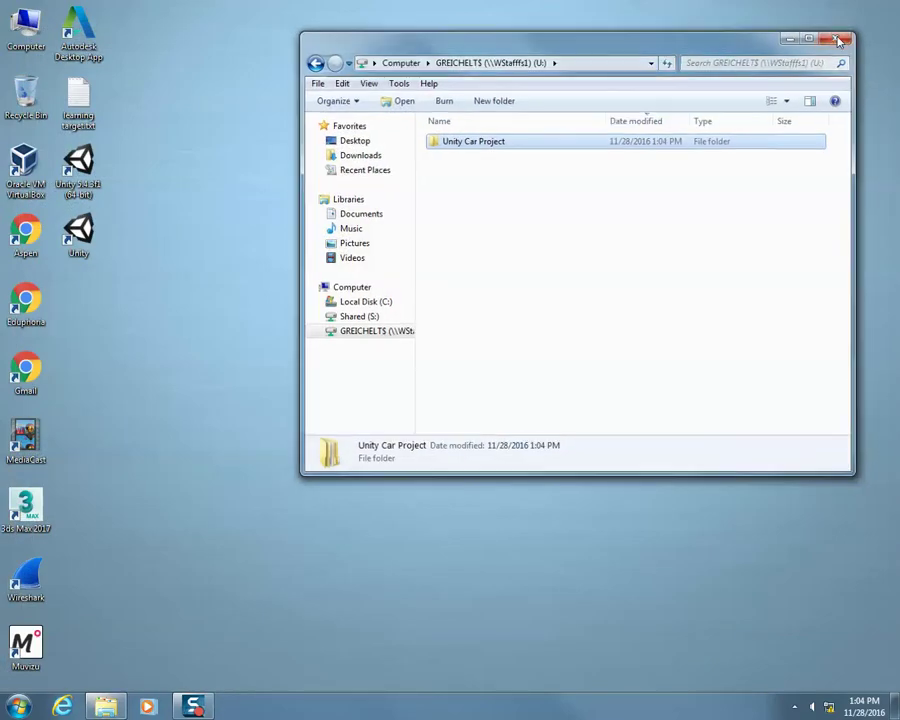
{"action": "double_click", "coordinate": [78, 230]}
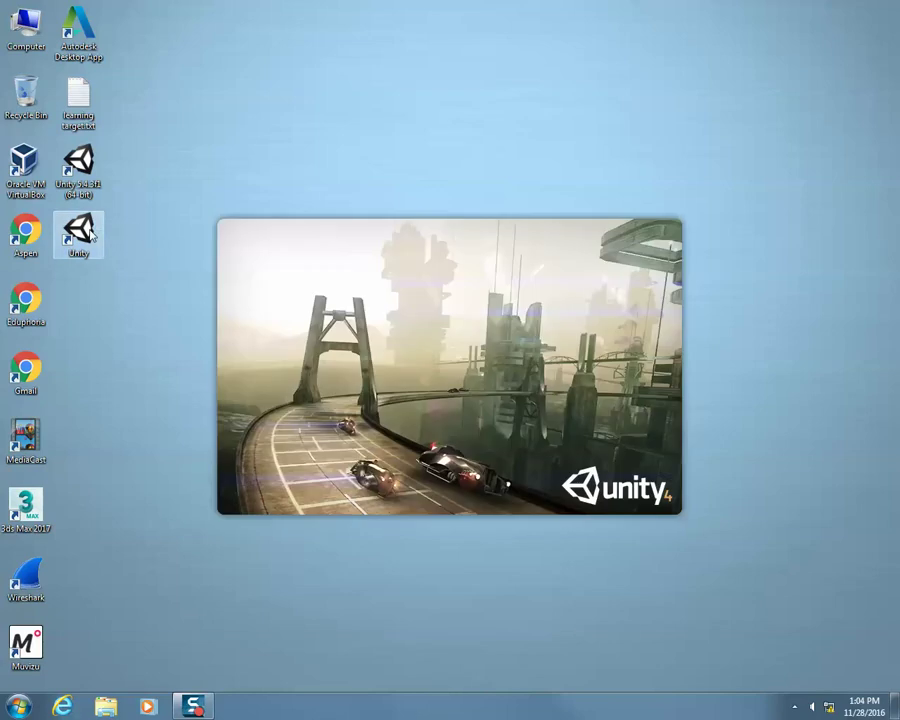